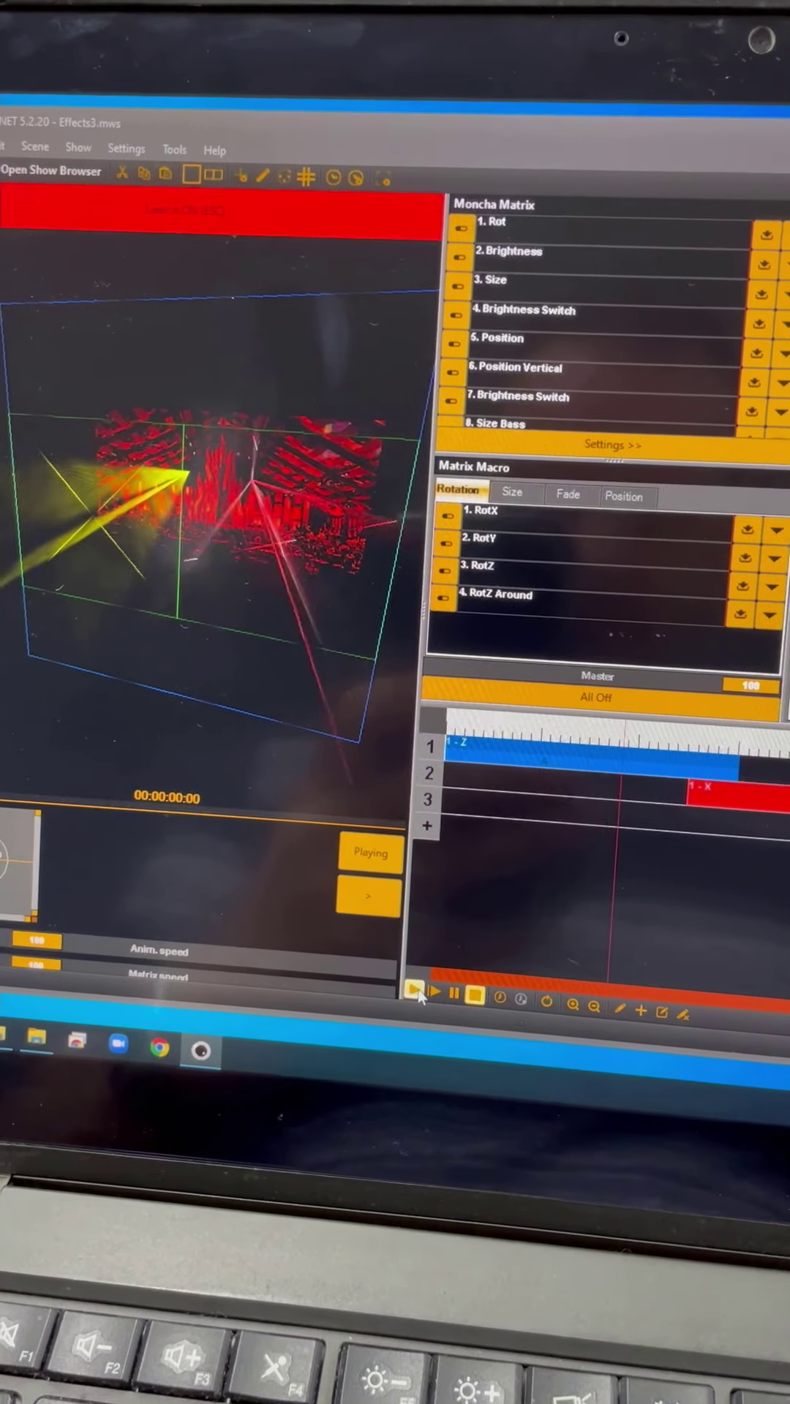
Play the show from the start so both lasers' beams appear in the Effects3 preview
left_click(410, 976)
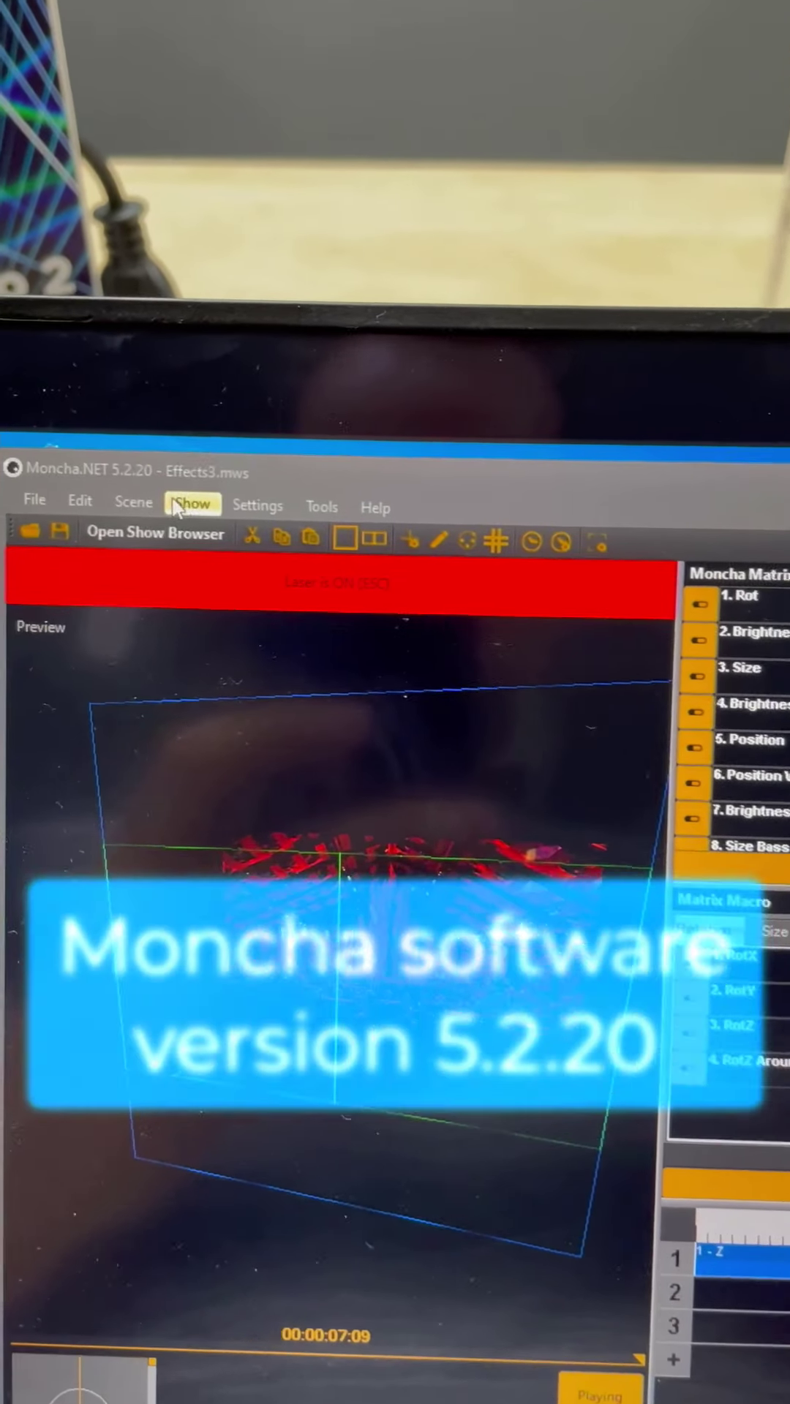
Start Export show to Moncha.NET with Direct Upload (Slow) enabled
left_click(145, 501)
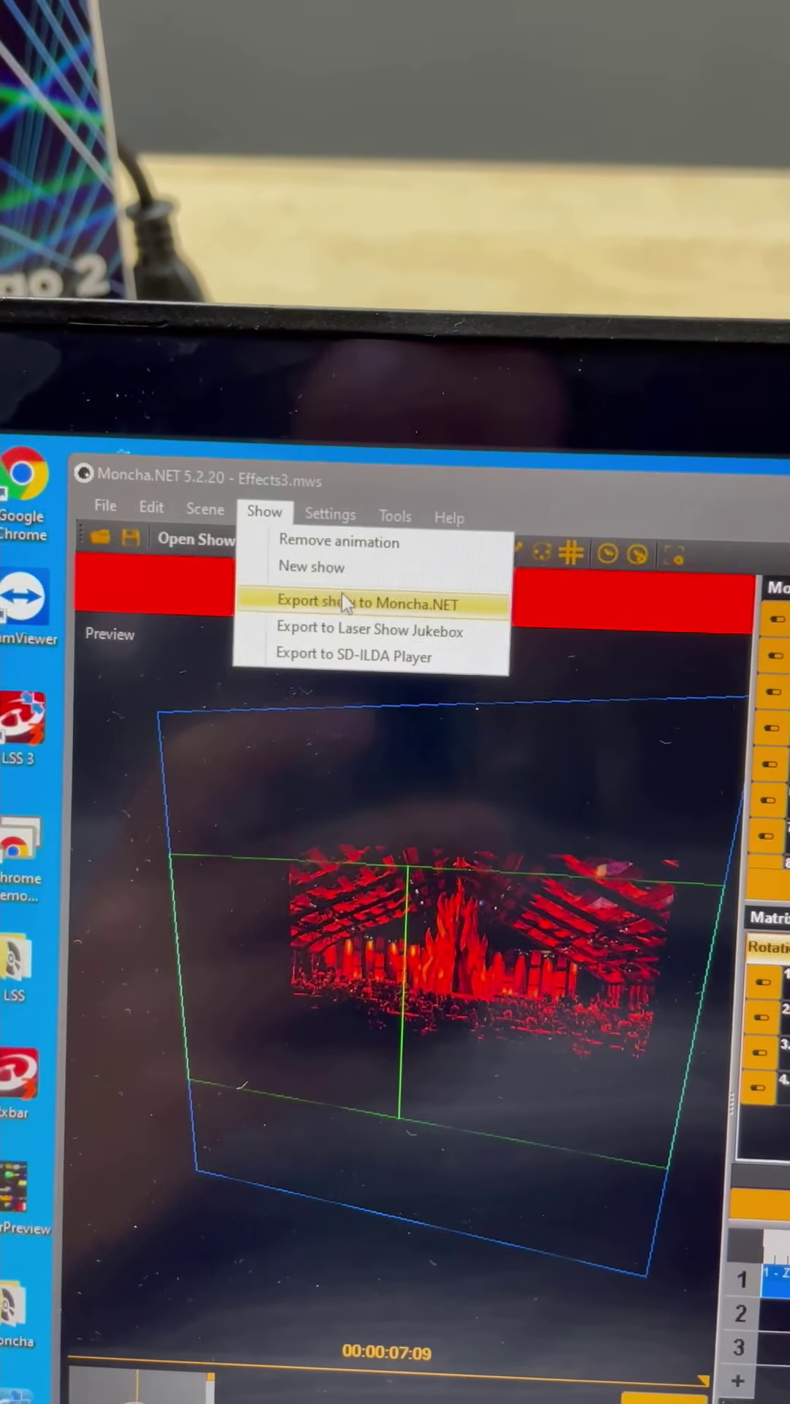
left_click(356, 602)
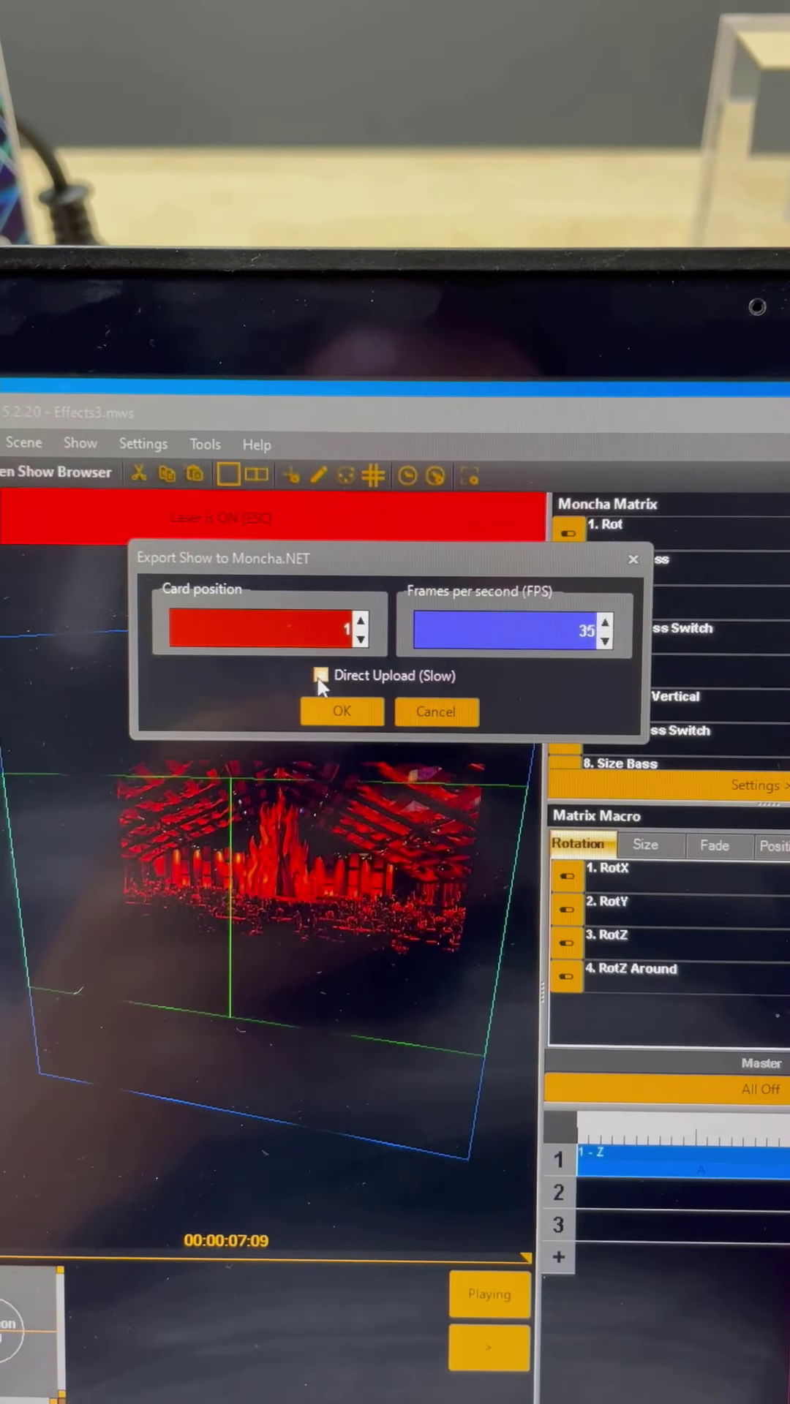
left_click(322, 676)
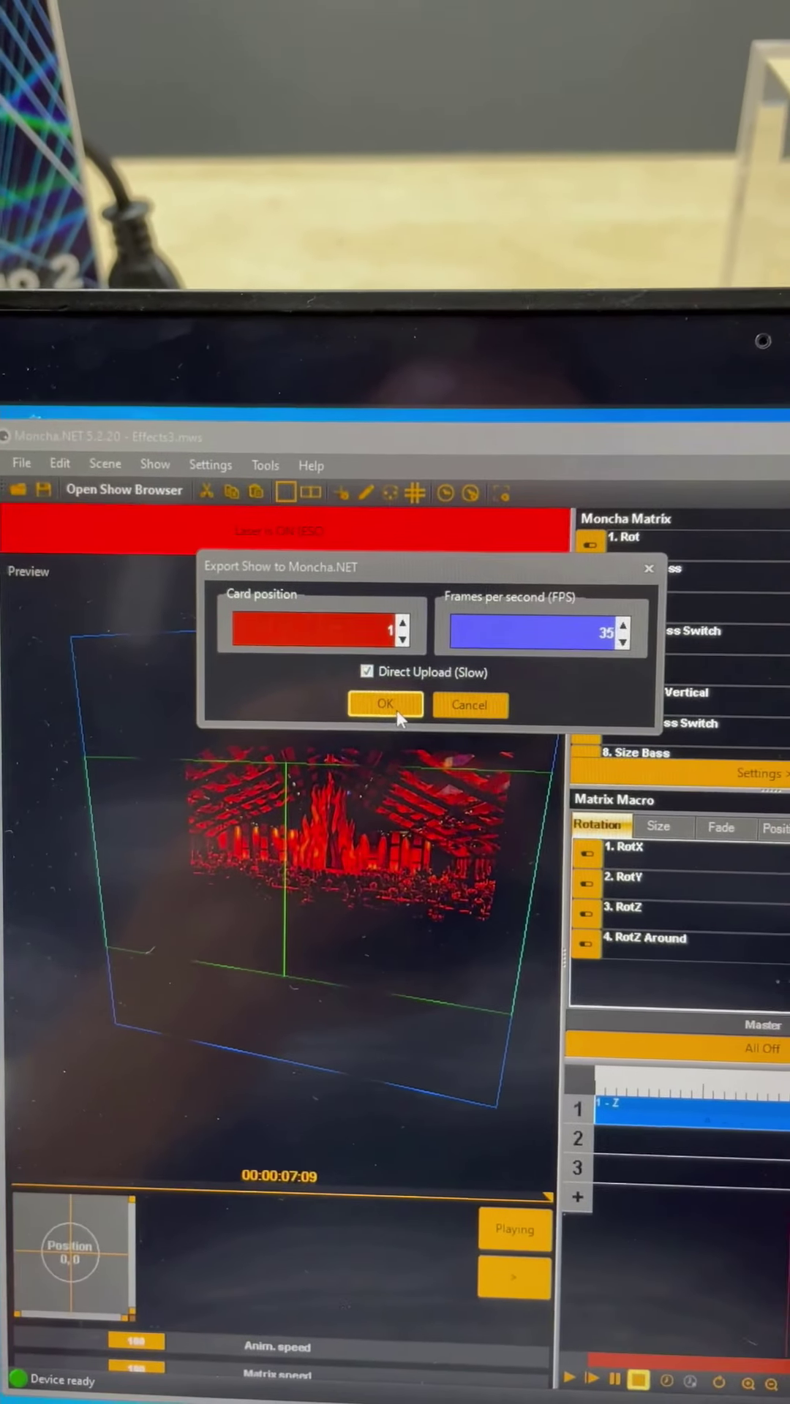
left_click(384, 705)
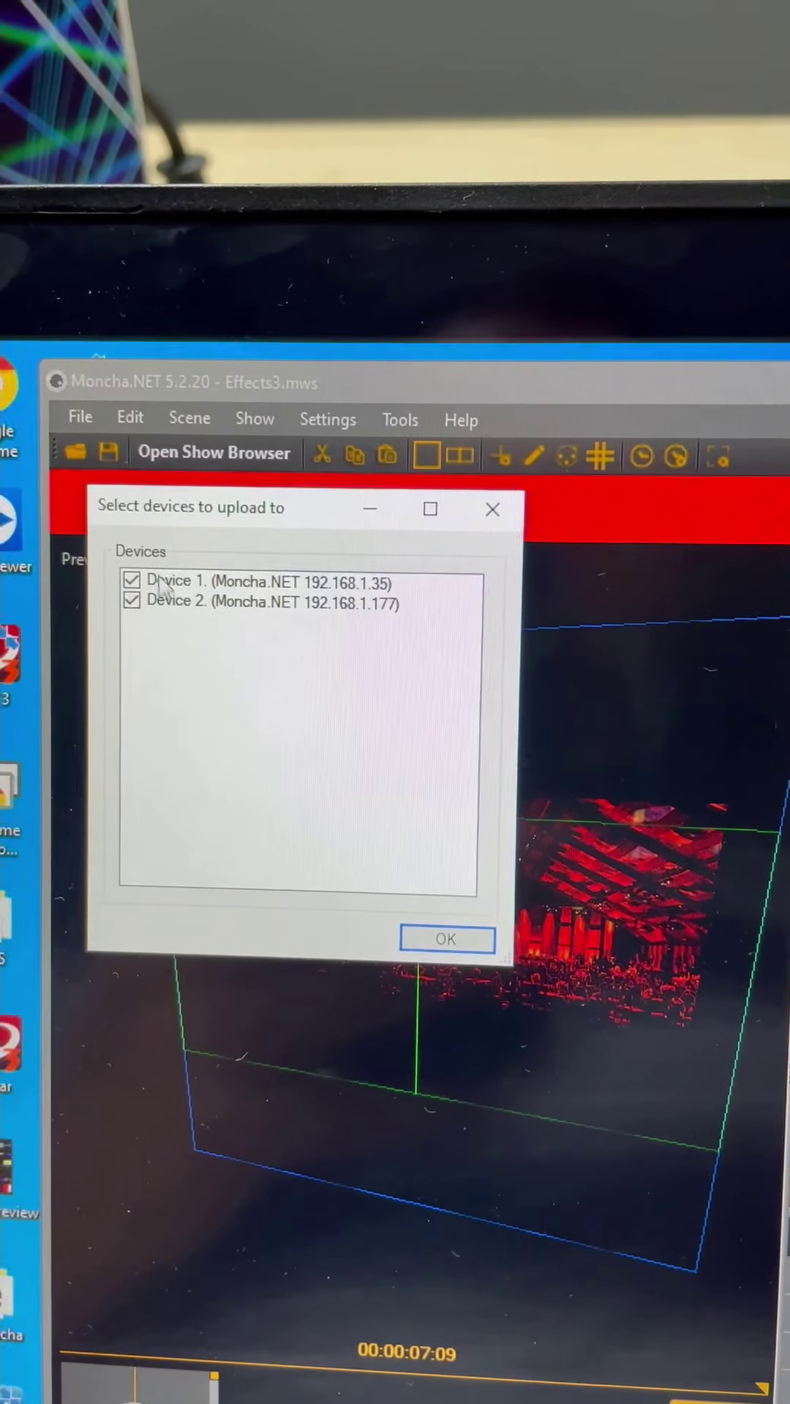
Keep both laser devices ticked in the Select devices list
left_click(167, 584)
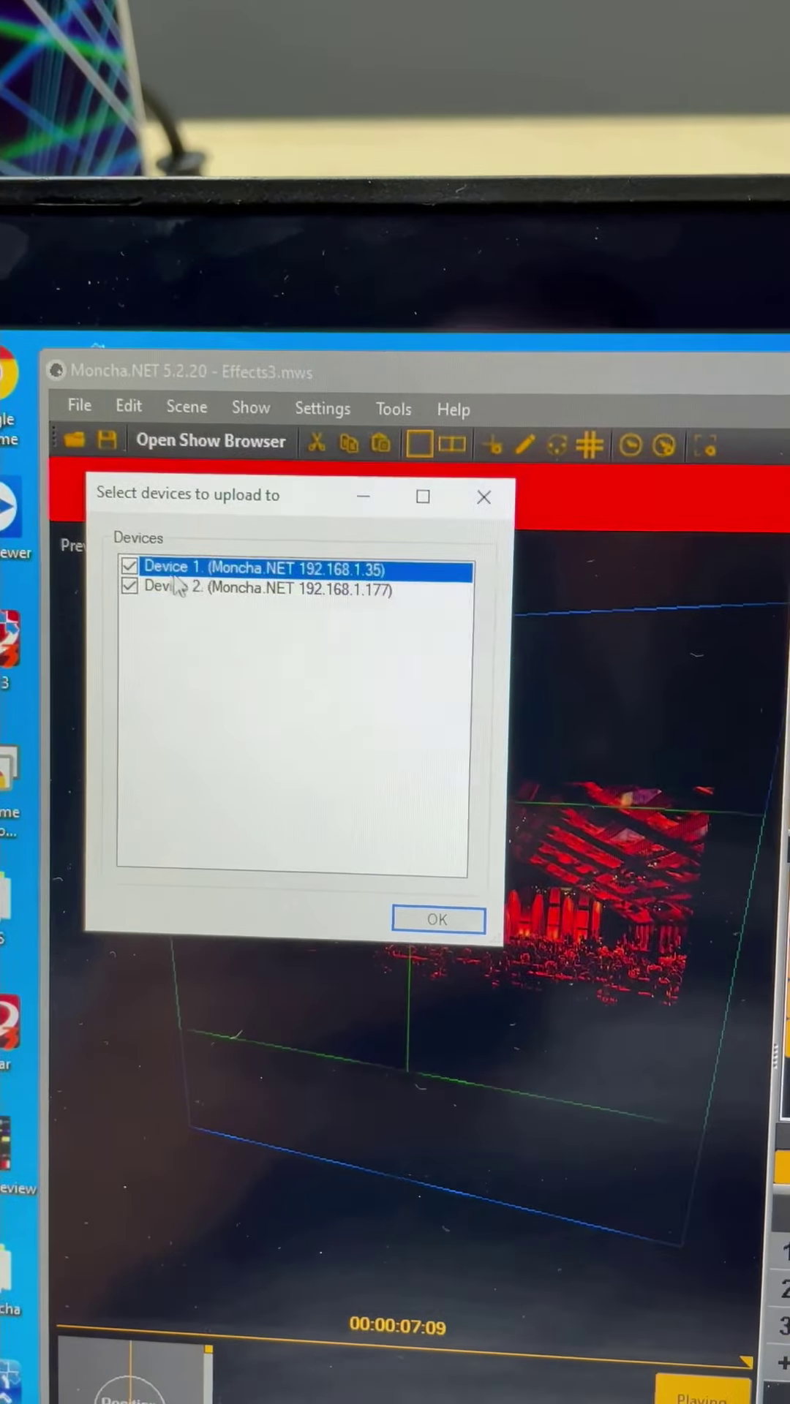
left_click(133, 572)
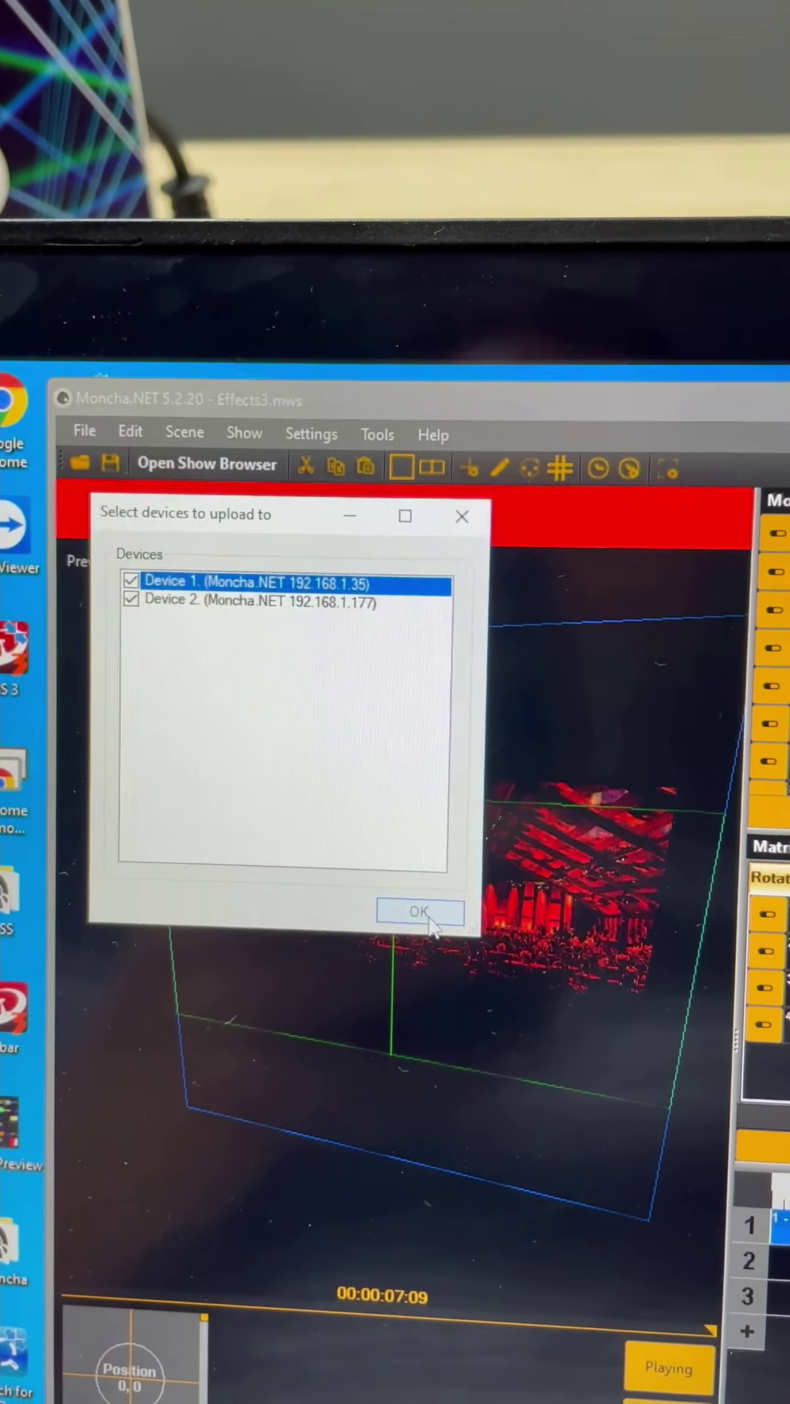
Upload the show to both lasers, 192.168.1.35 and 192.168.1.177, until each reports success
left_click(436, 916)
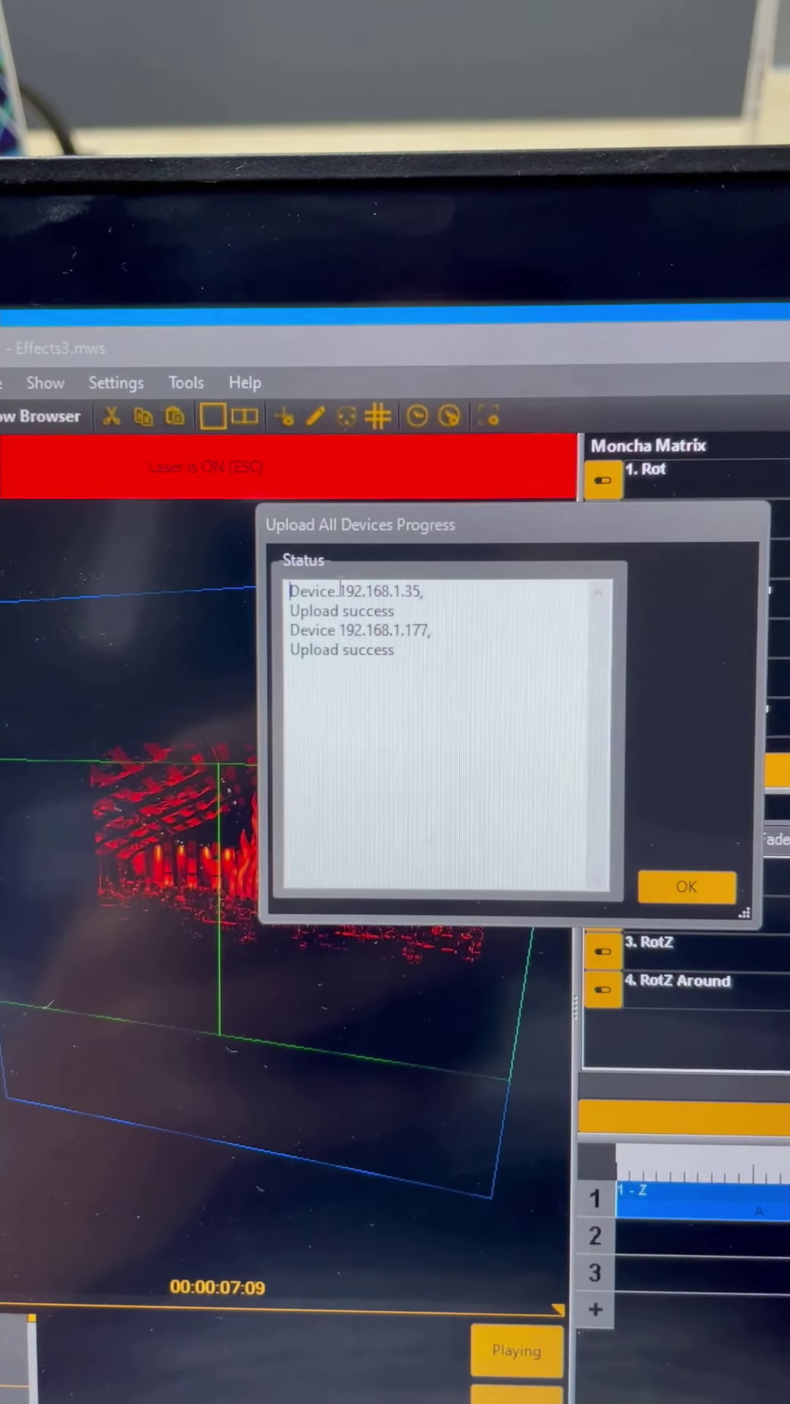
Copy the first laser's IP 192.168.1.35 from the report and go to Chrome's address bar
left_click_drag(348, 590, 426, 592)
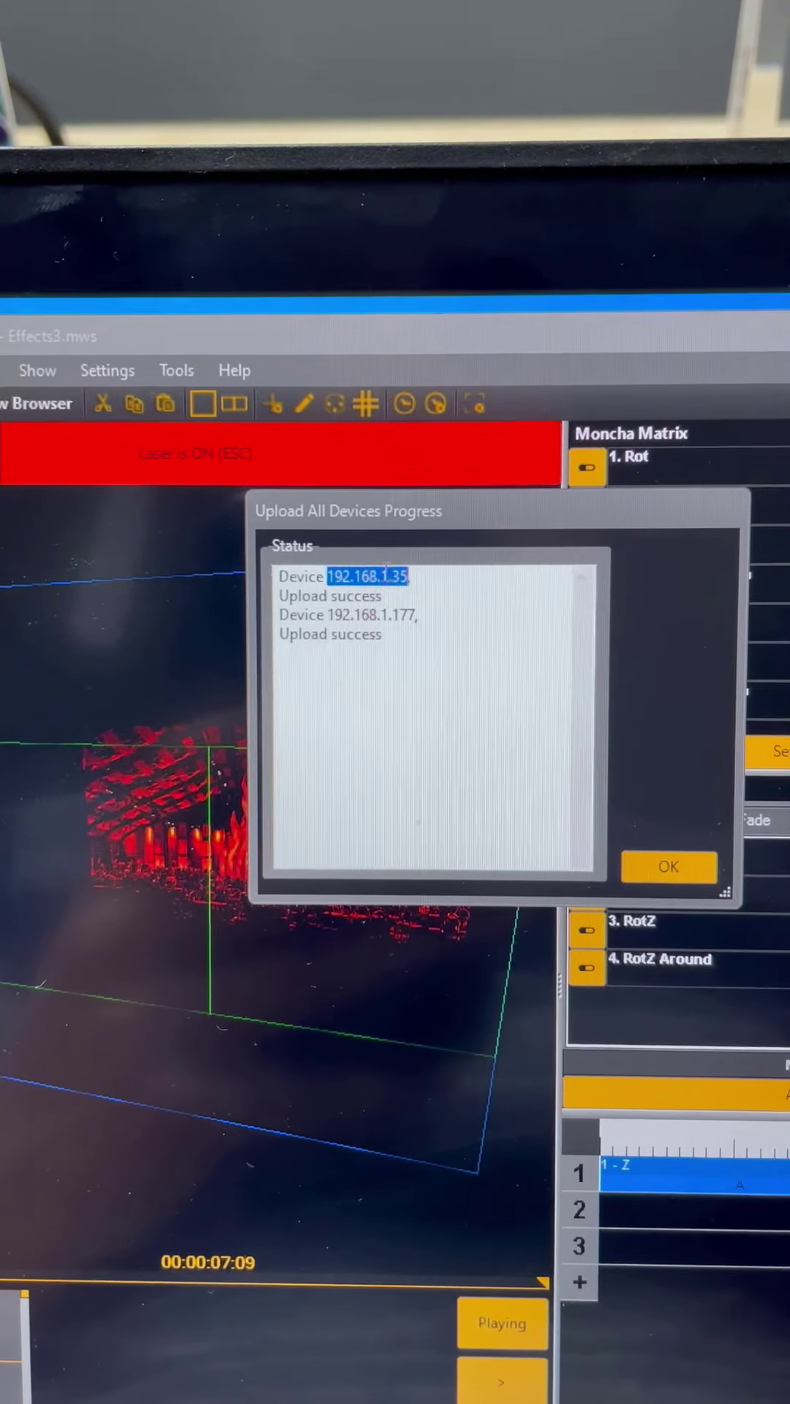
right_click(389, 592)
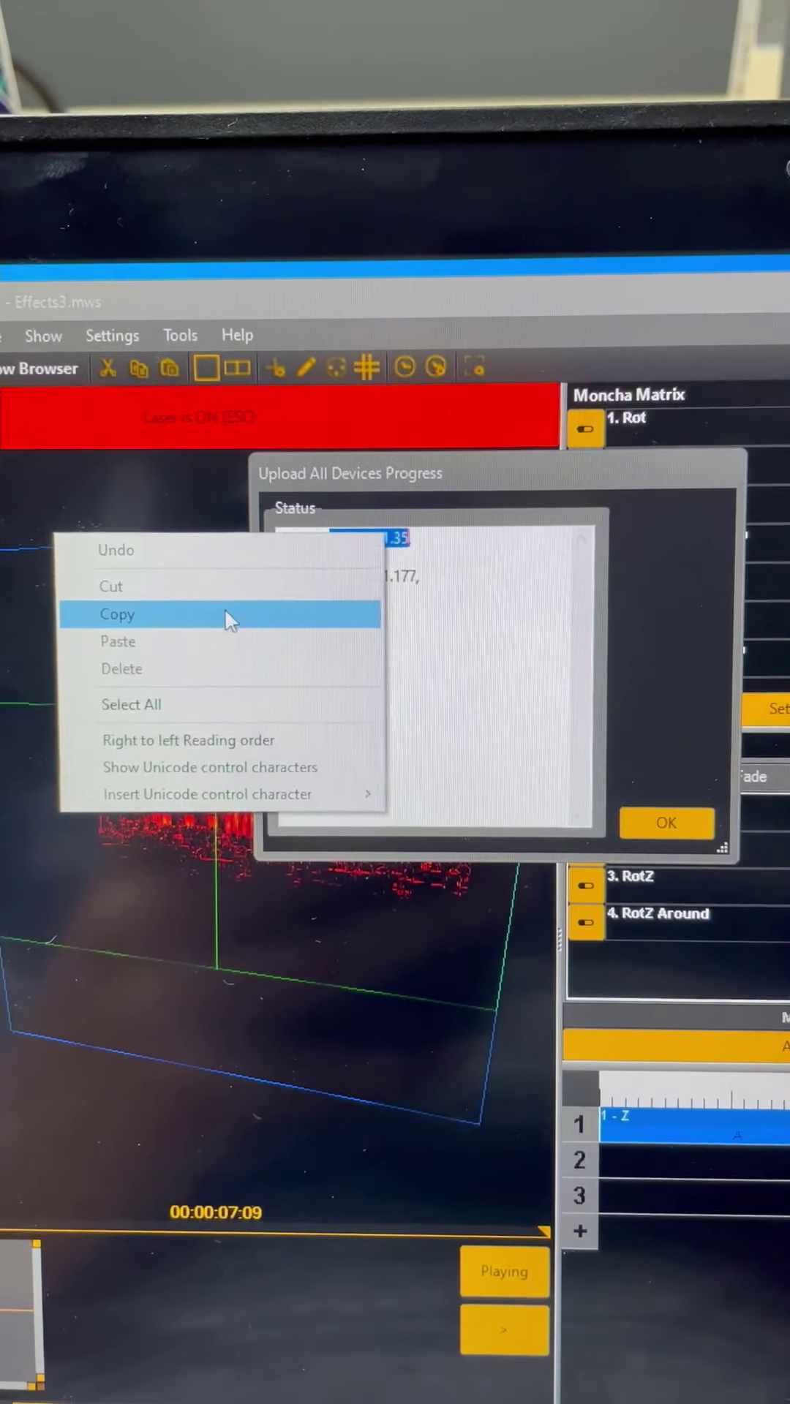
left_click(225, 637)
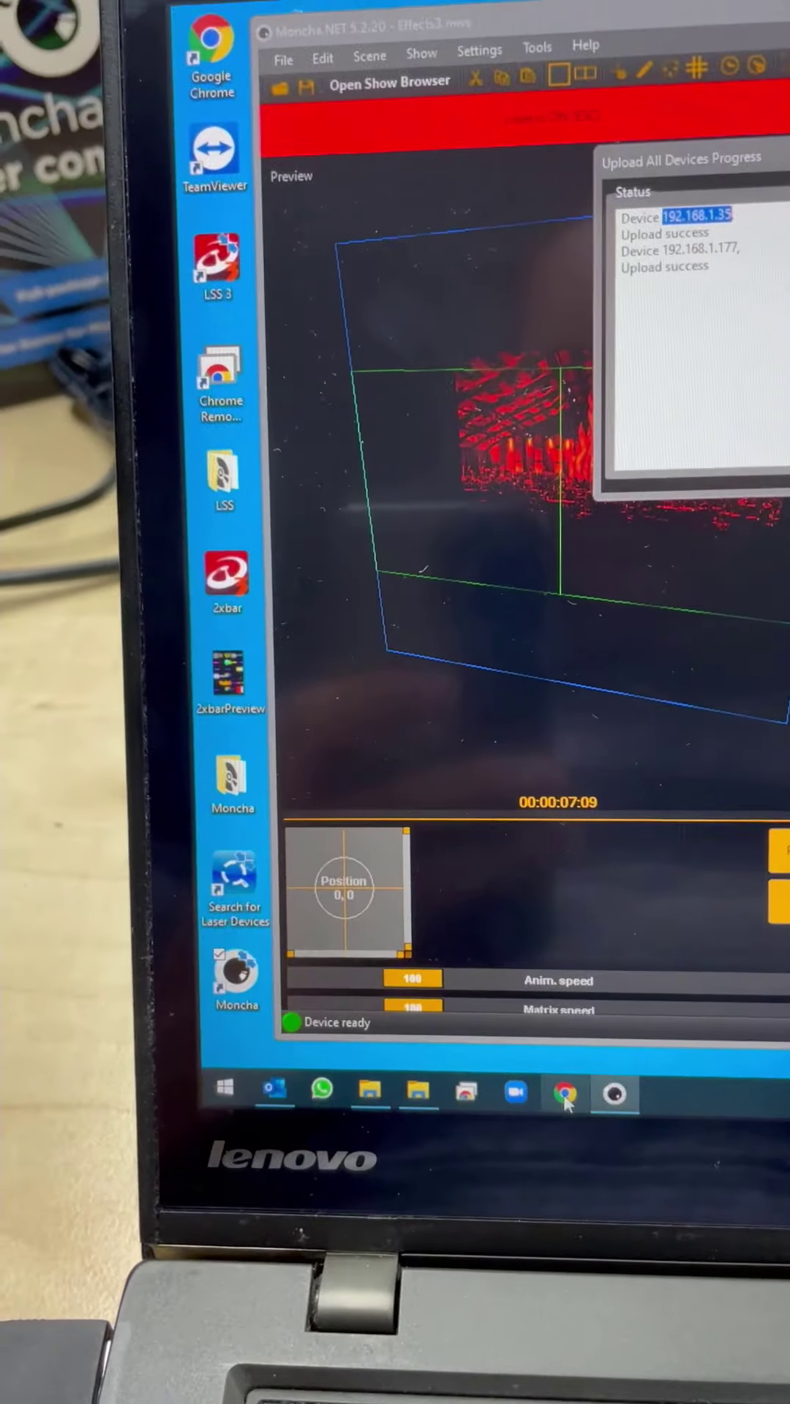
left_click(564, 1097)
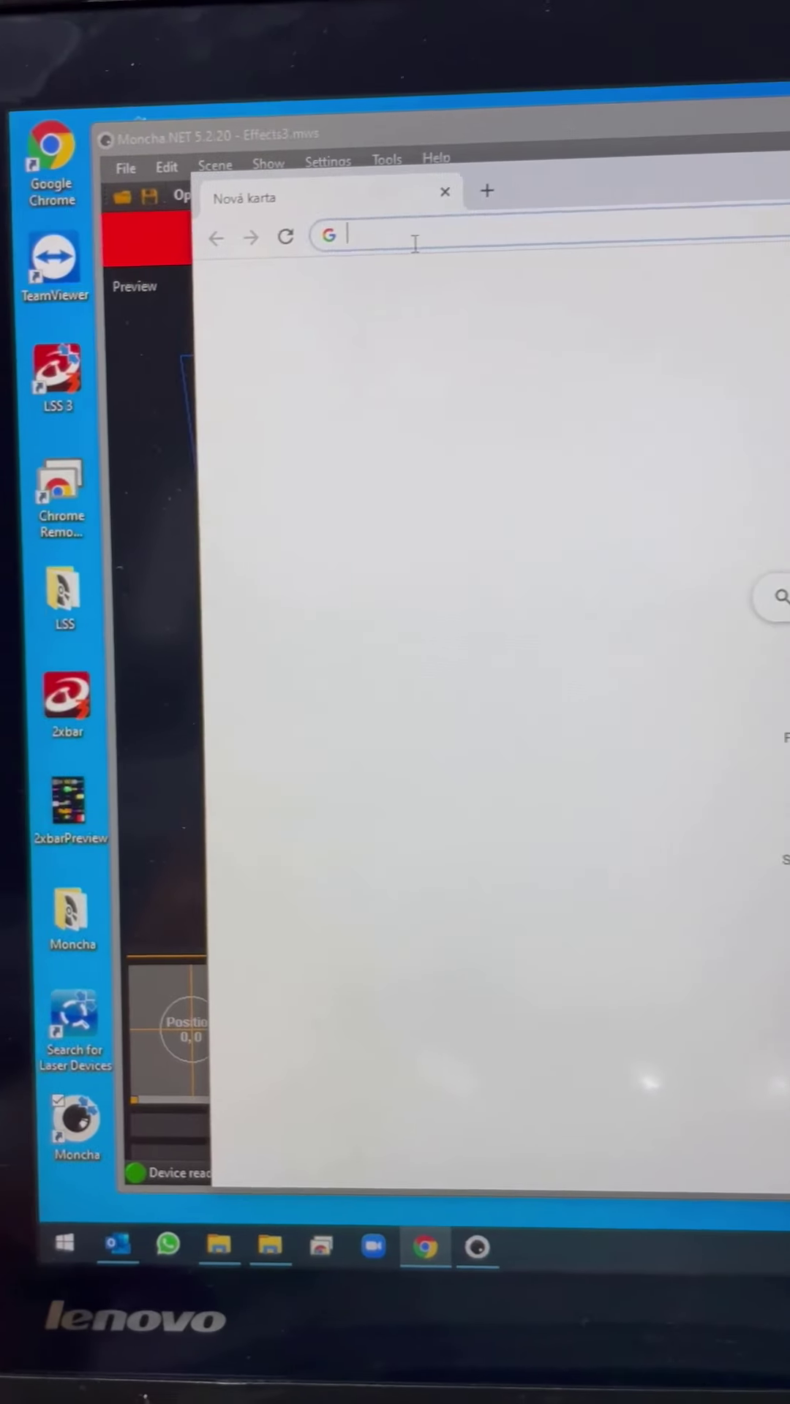
left_click(356, 227)
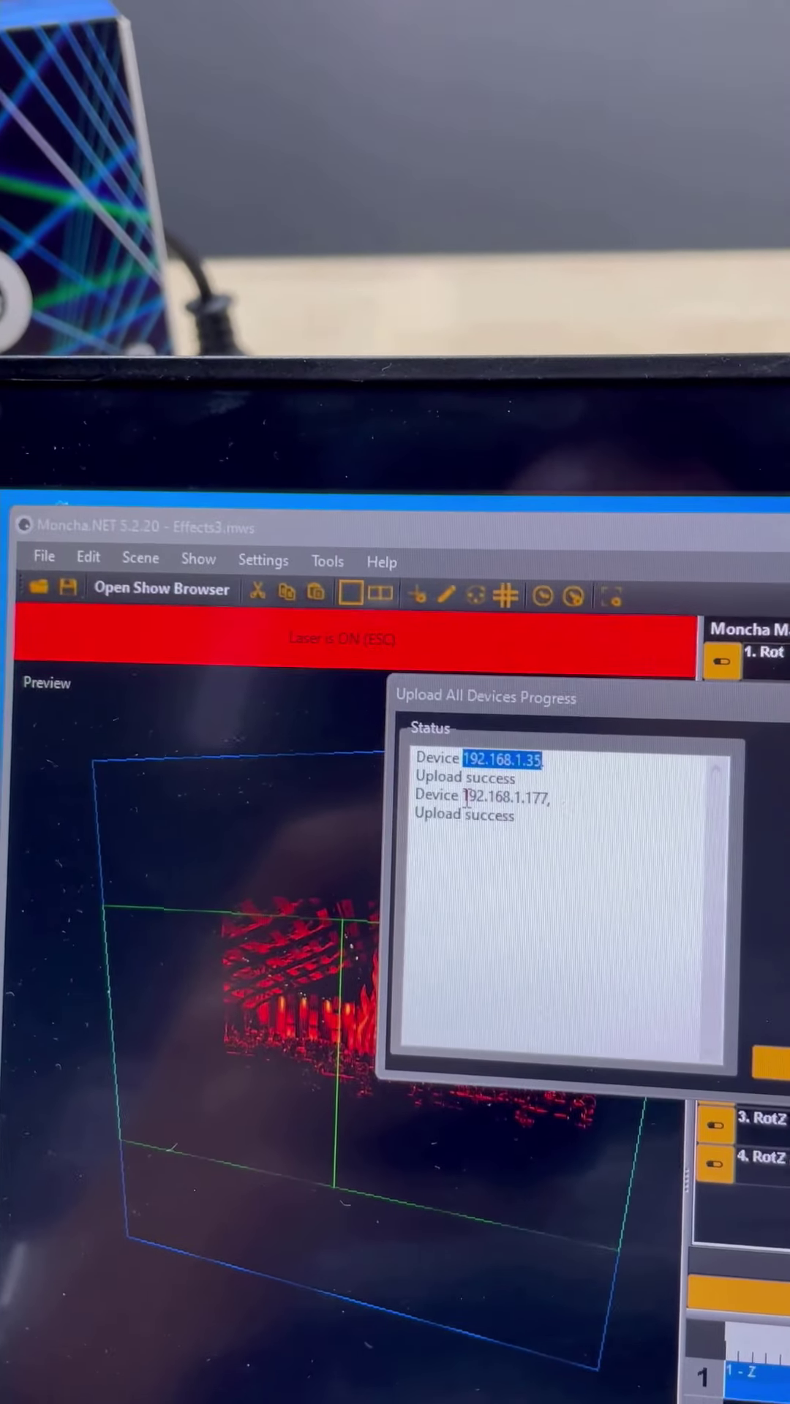
Select the second laser's IP address 192.168.1.177 in the upload report
left_click_drag(530, 846, 603, 849)
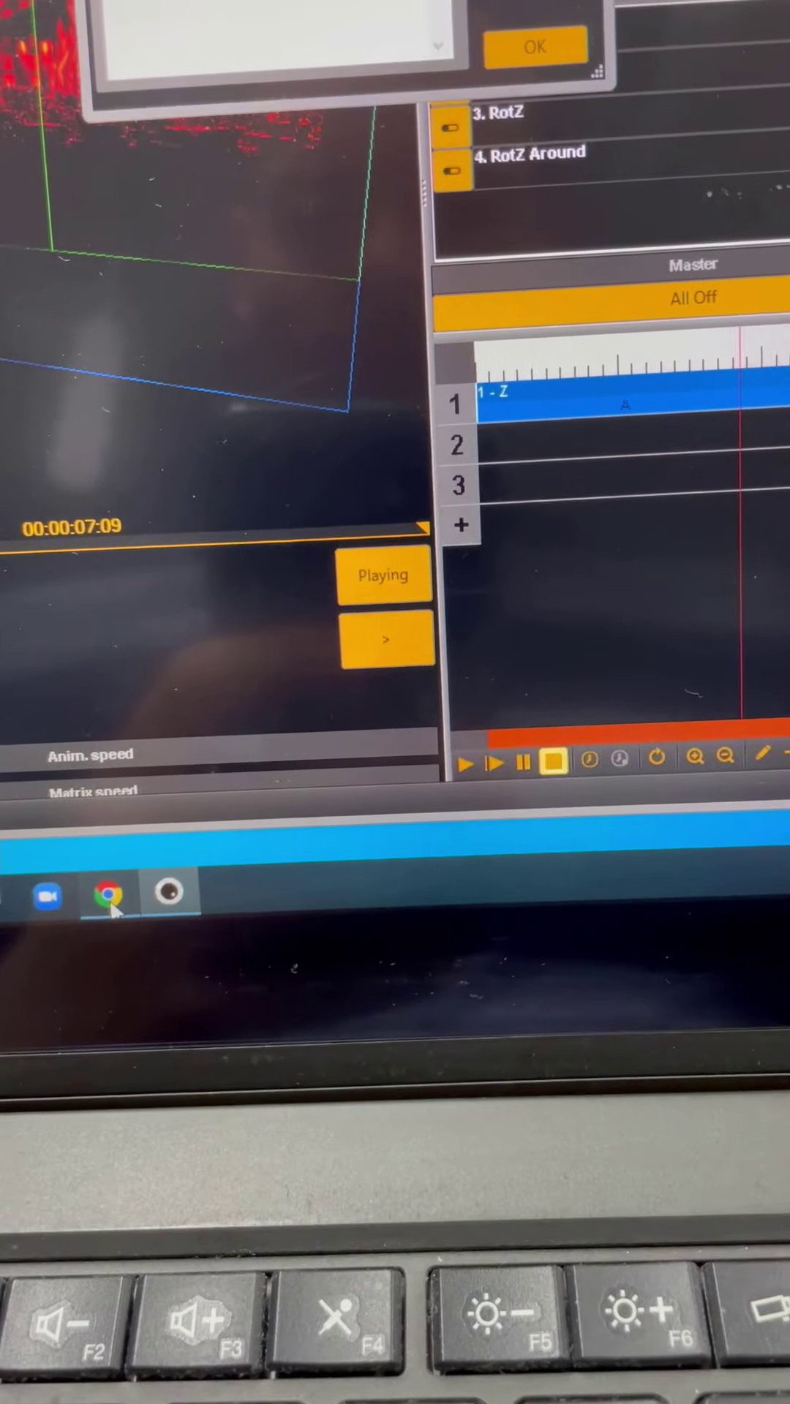
Paste and go to 192.168.1.177 in a new Chrome tab to reach the second laser's page
left_click(122, 872)
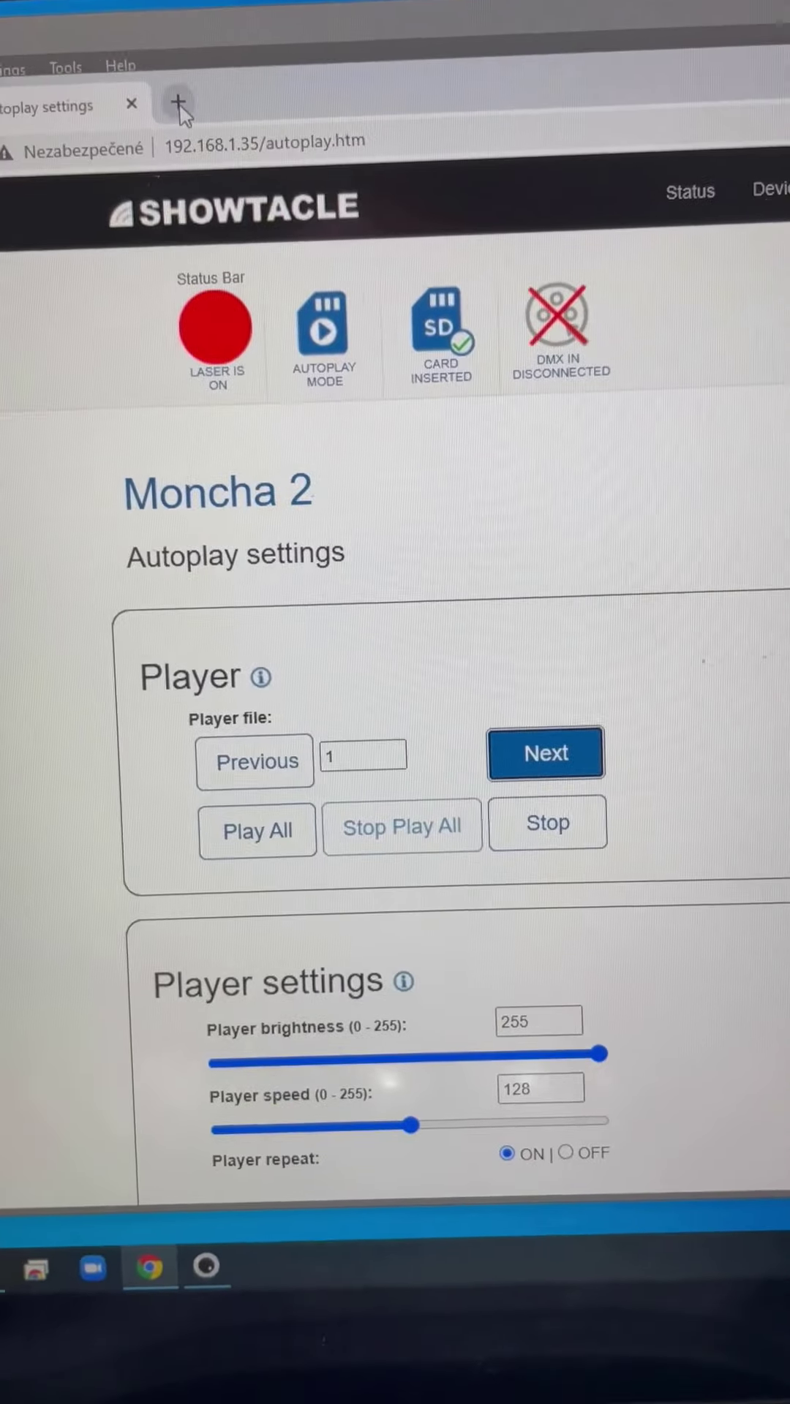
left_click(179, 104)
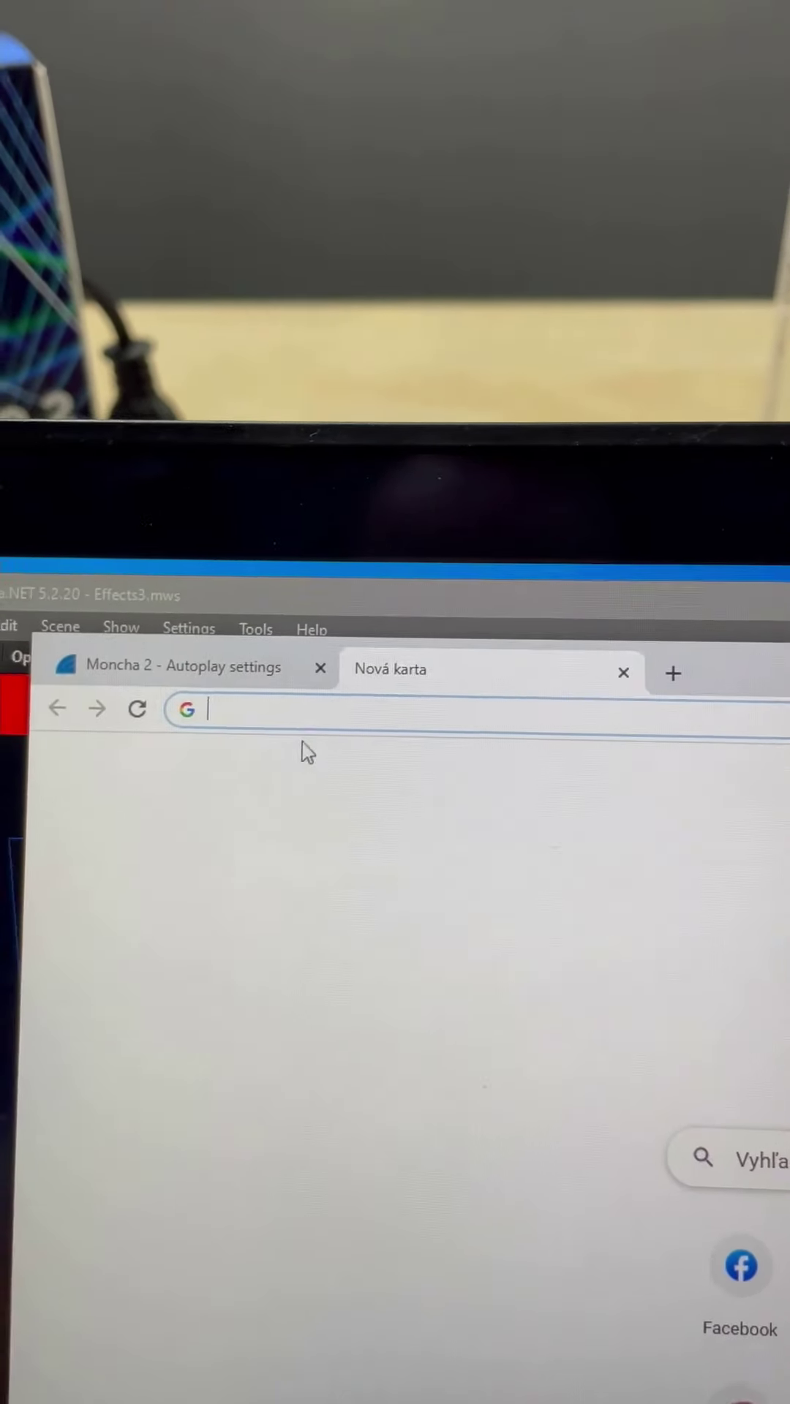
right_click(314, 700)
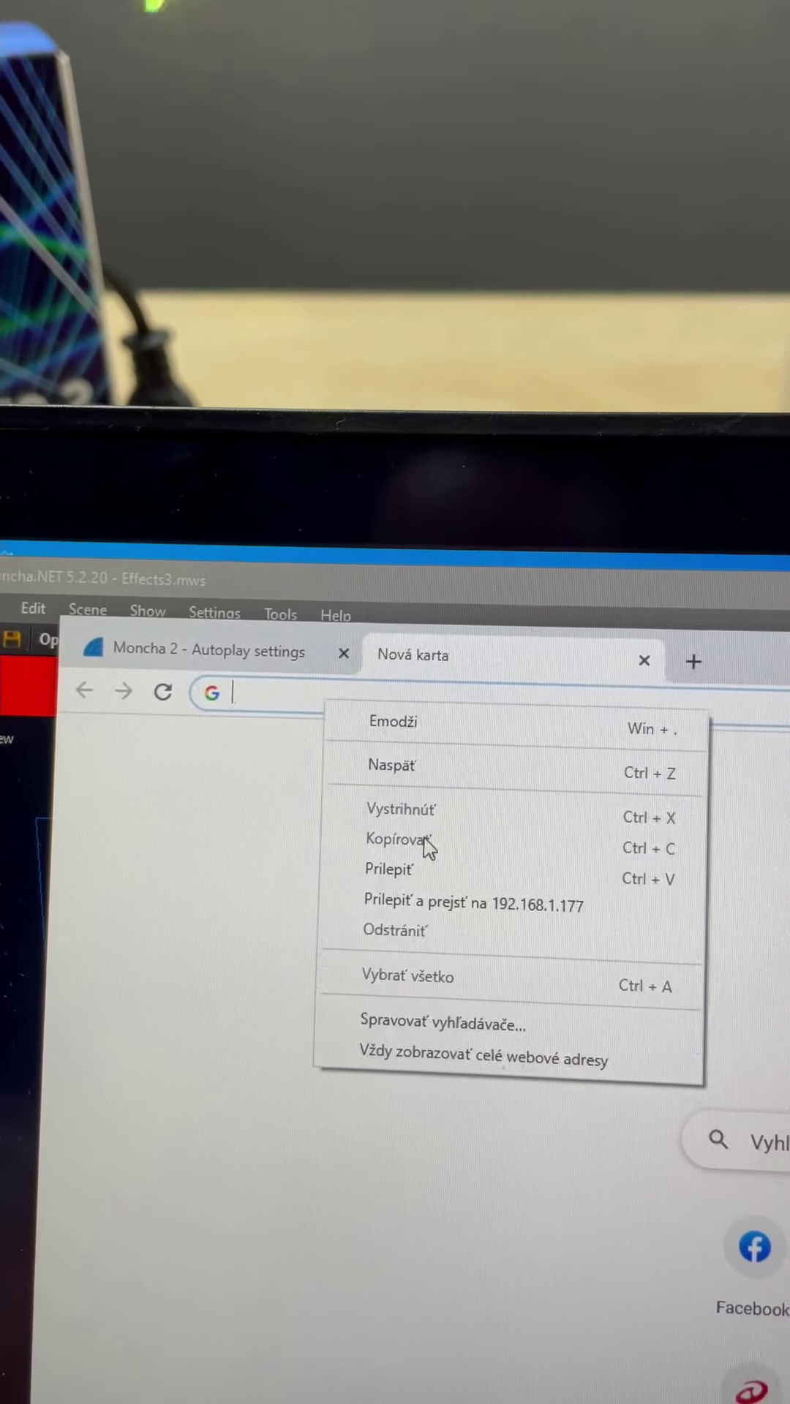
left_click(437, 897)
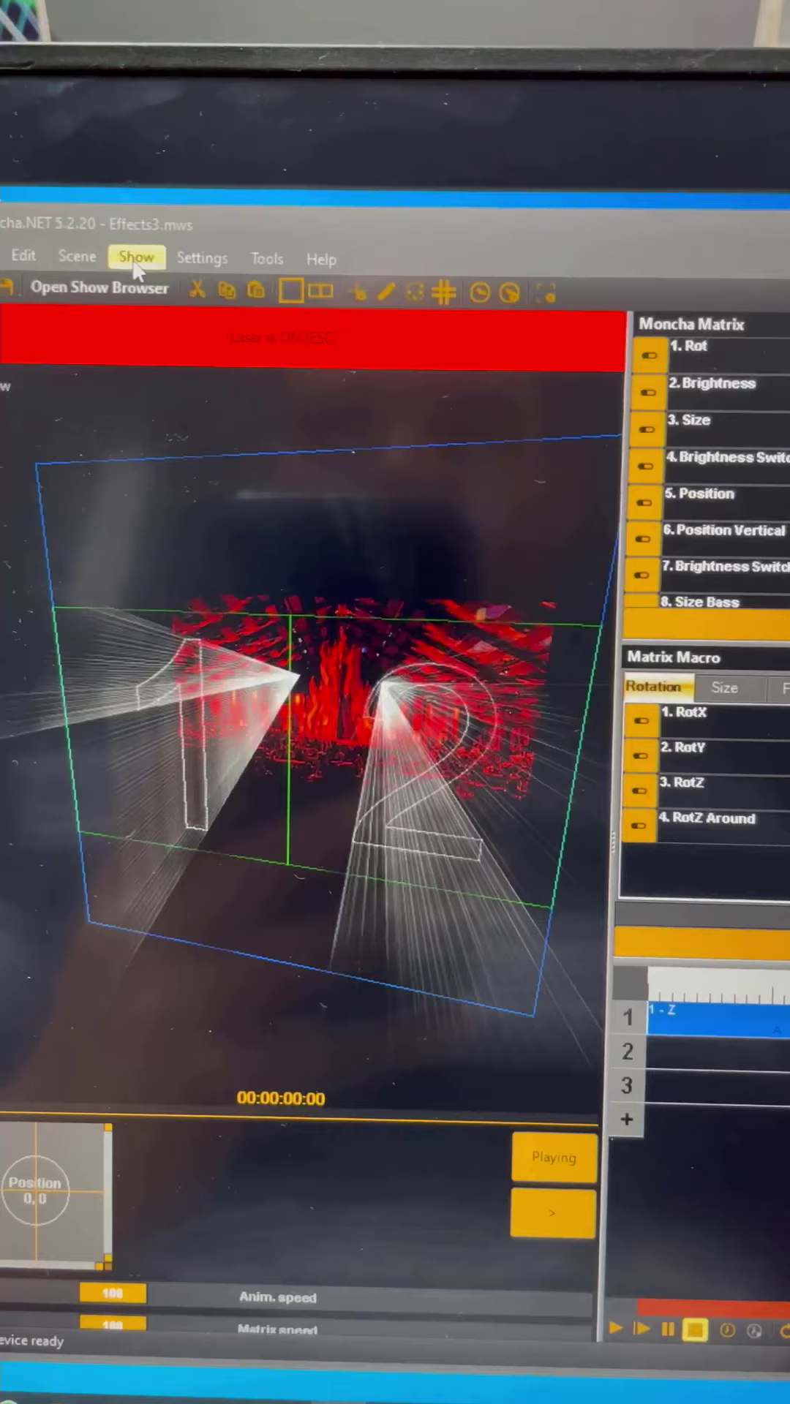
Start Export show to Moncha.NET with Direct Upload turned off, saving to disk
left_click(195, 294)
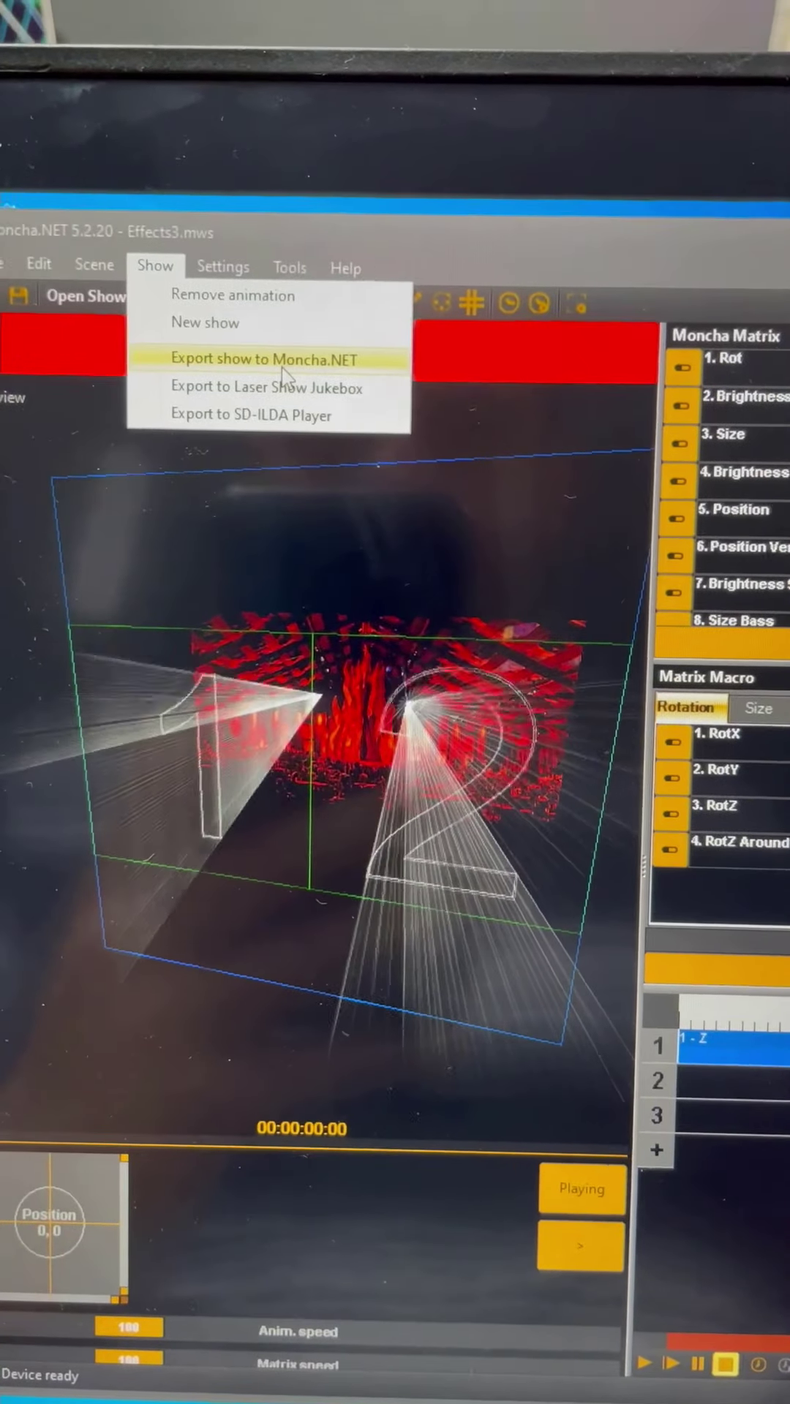
left_click(267, 320)
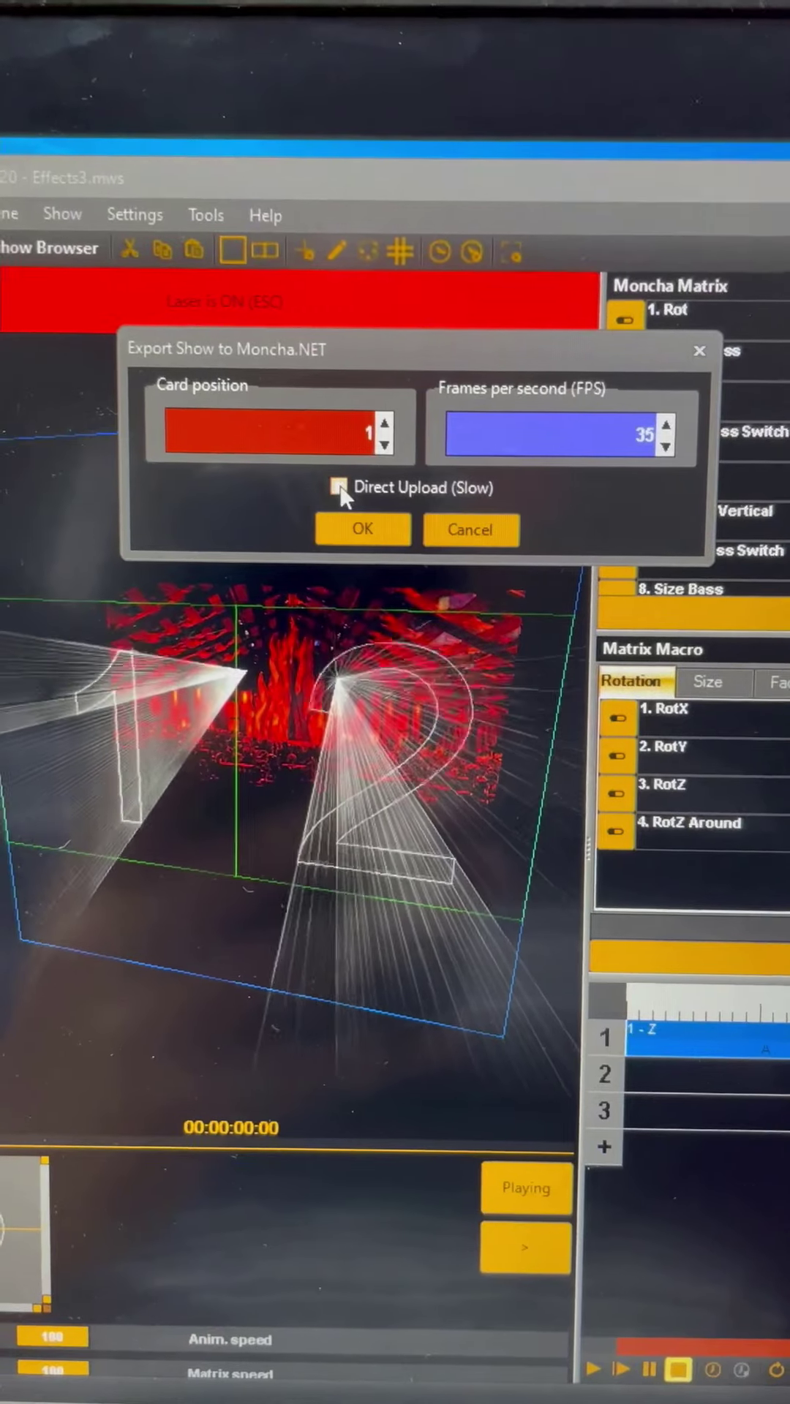
left_click(339, 480)
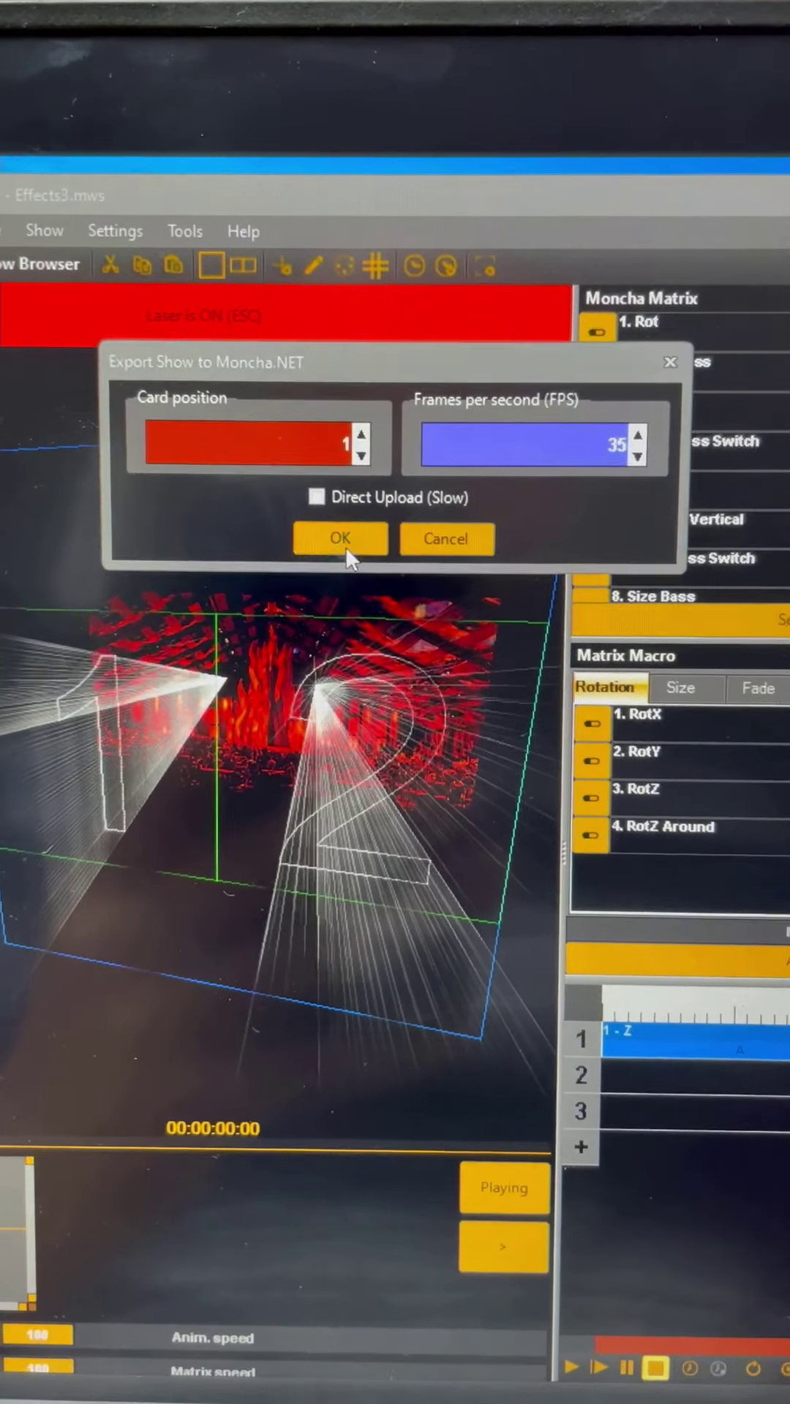
left_click(362, 543)
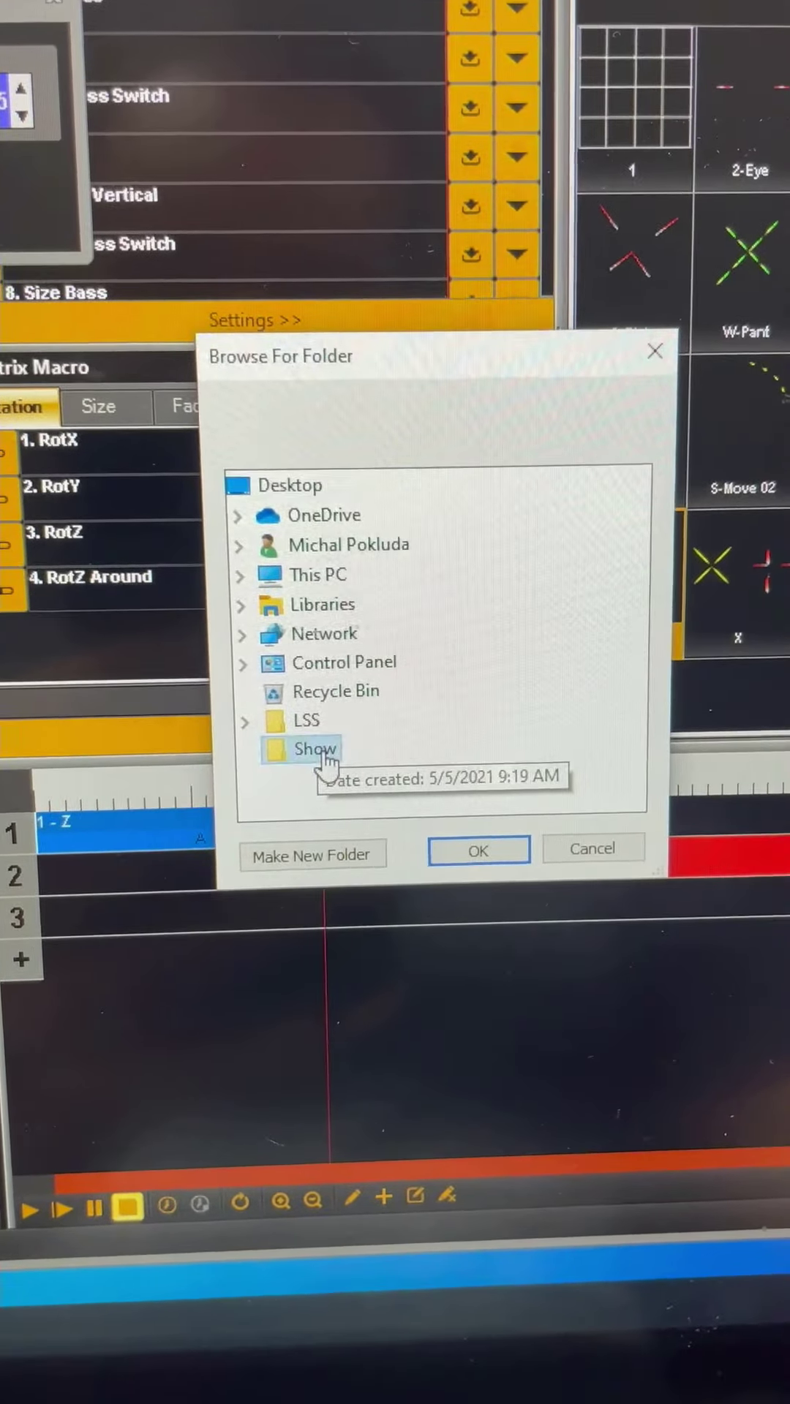
Choose the Show folder on the desktop as the export destination
left_click(334, 748)
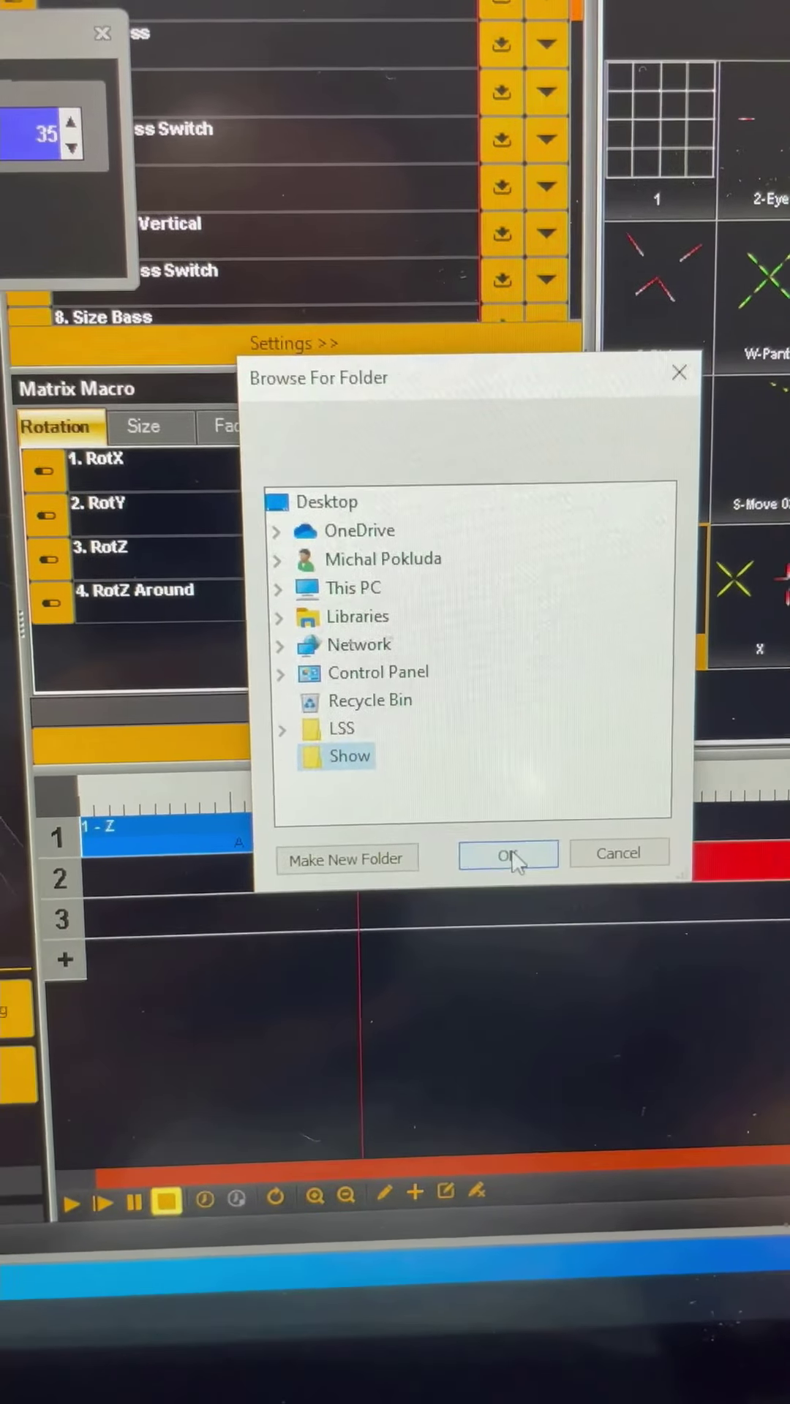
left_click(491, 854)
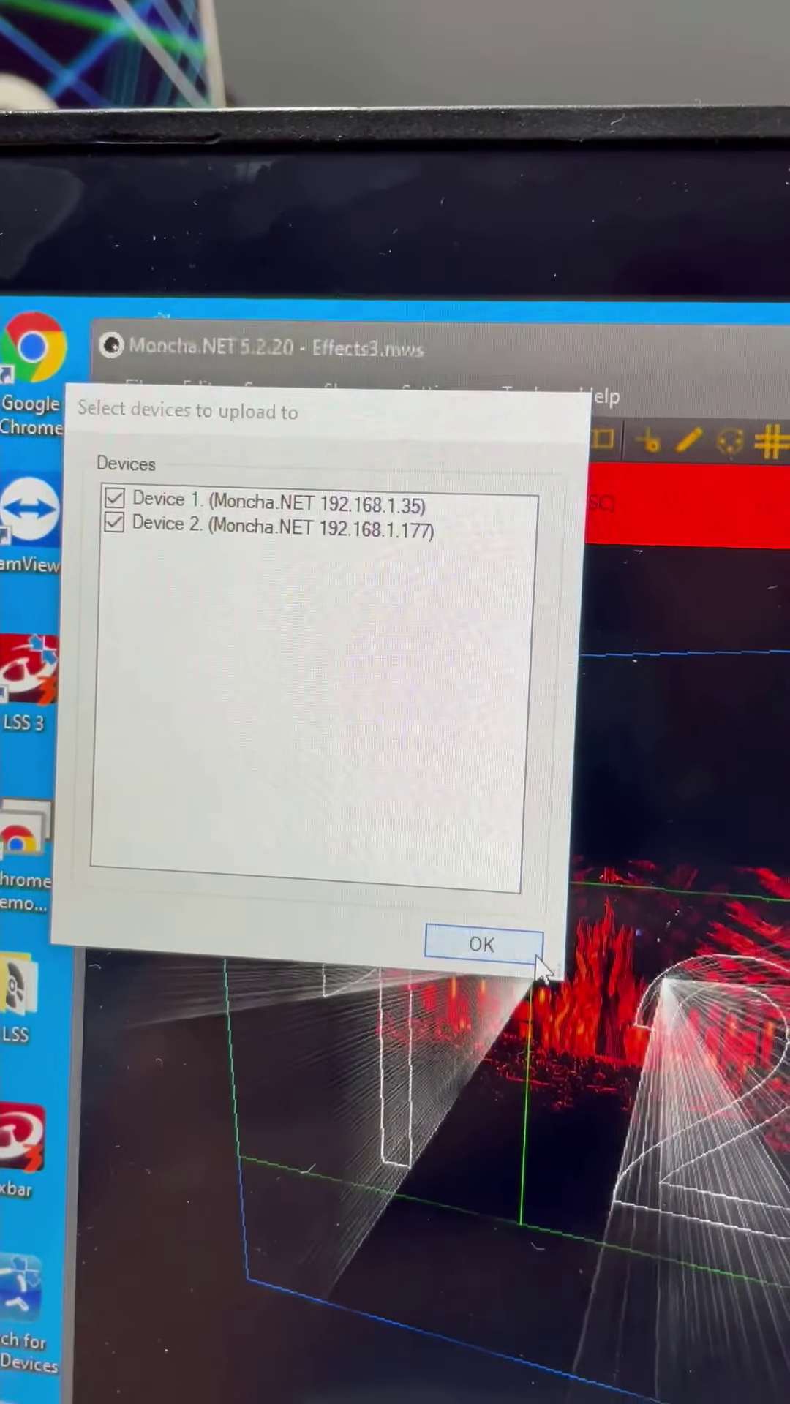
Confirm both devices, then browse the Show folder's 01 and 02 laser subfolders in File Explorer
left_click(496, 991)
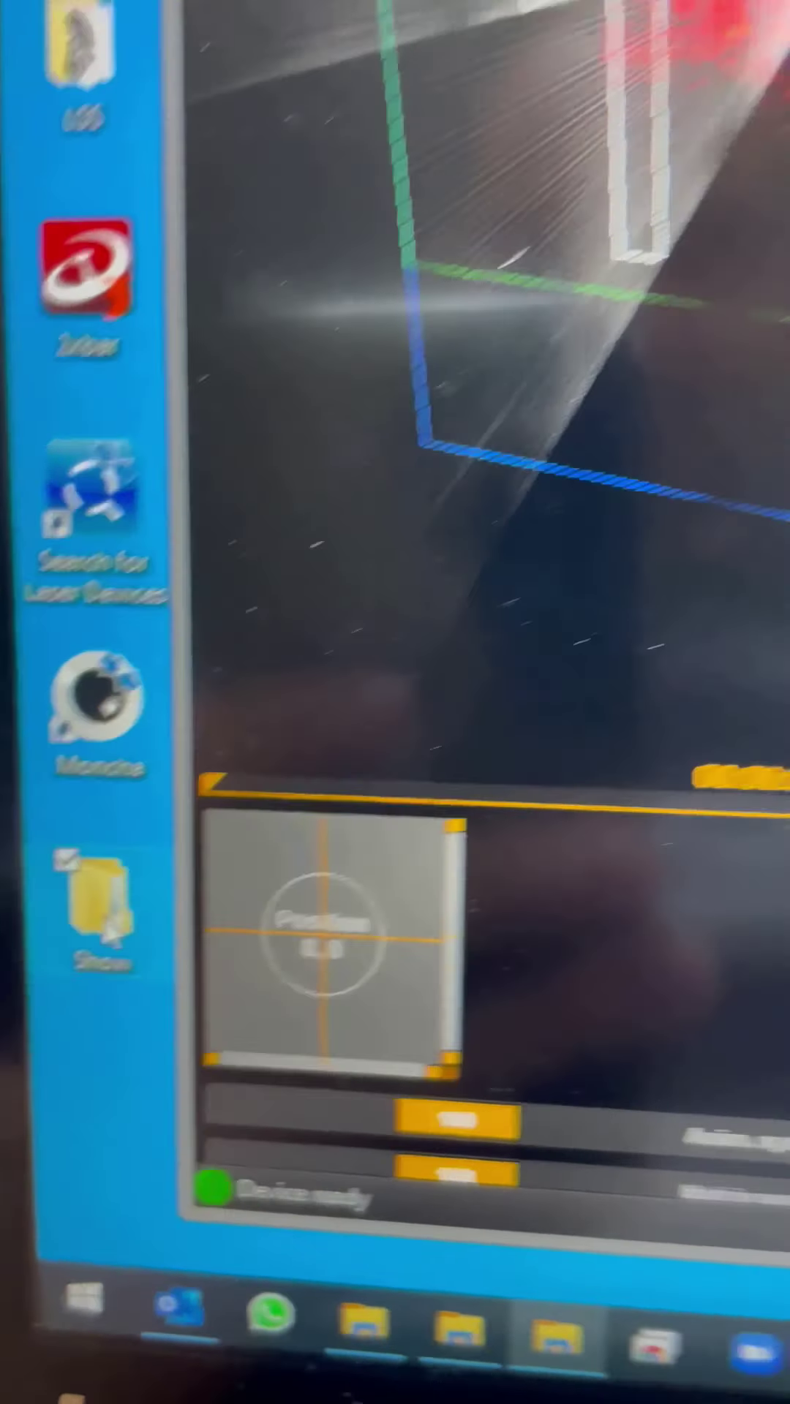
double_click(211, 873)
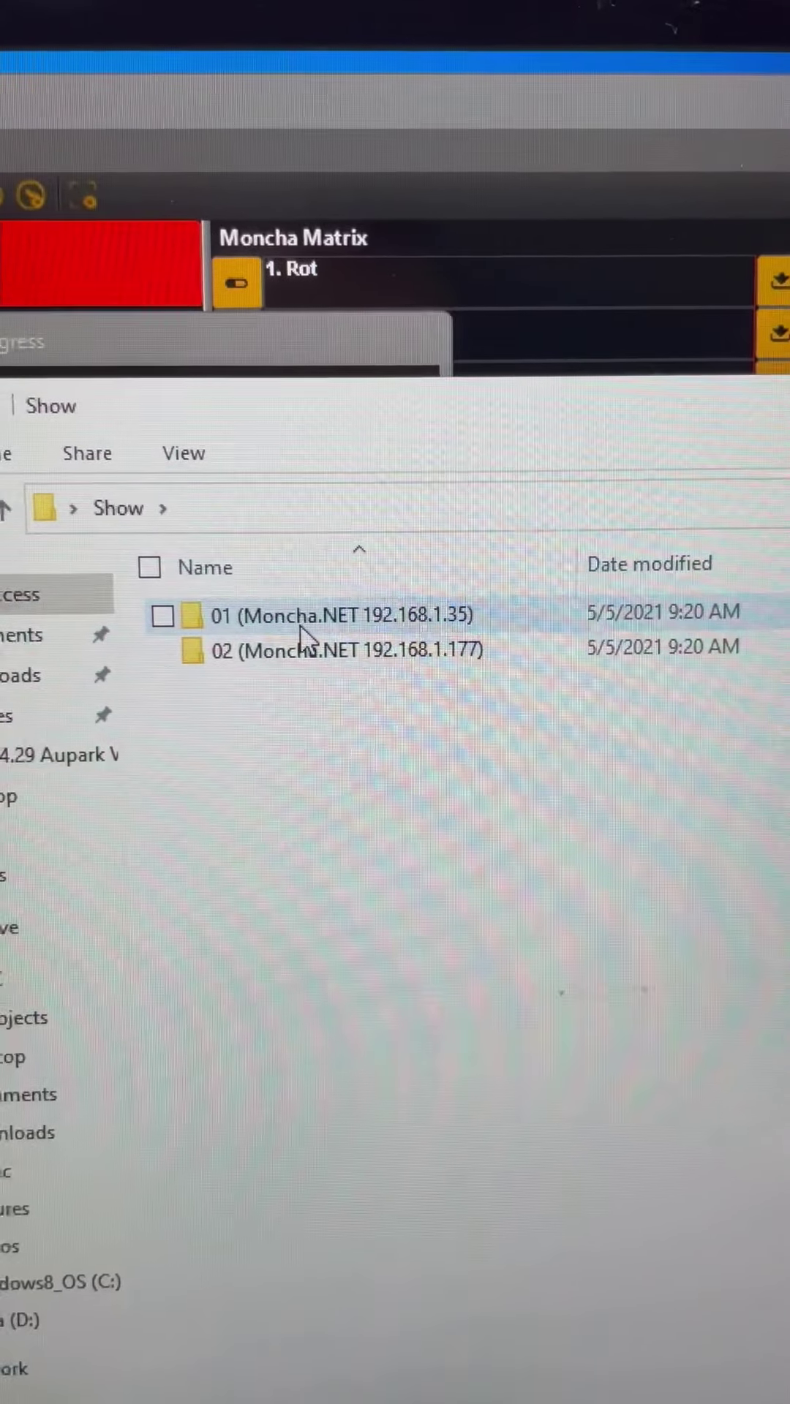
double_click(301, 626)
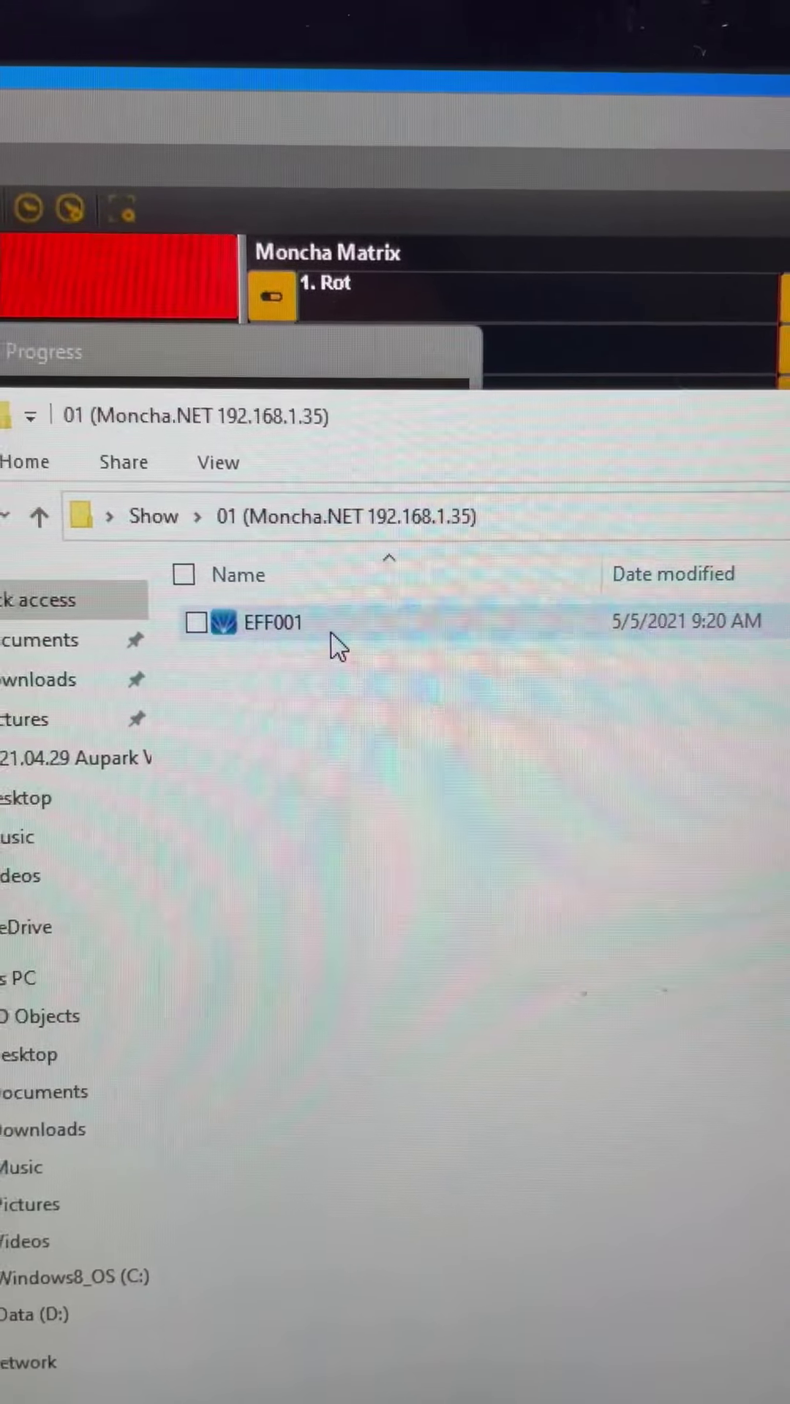
left_click(101, 492)
double_click(289, 659)
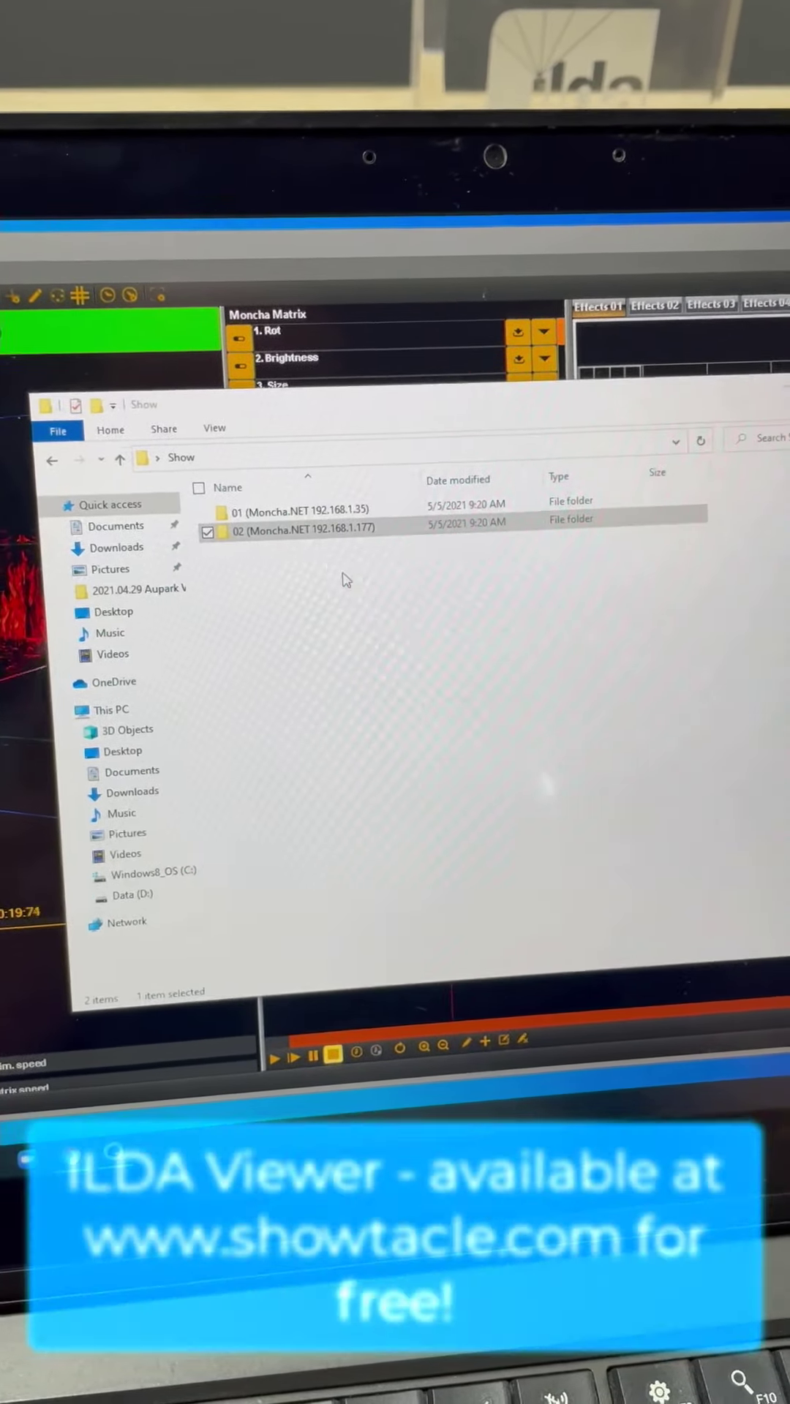
Return to folder 01 (Moncha.NET 192.168.1.35) and select the EFF001 show file
left_click(308, 517)
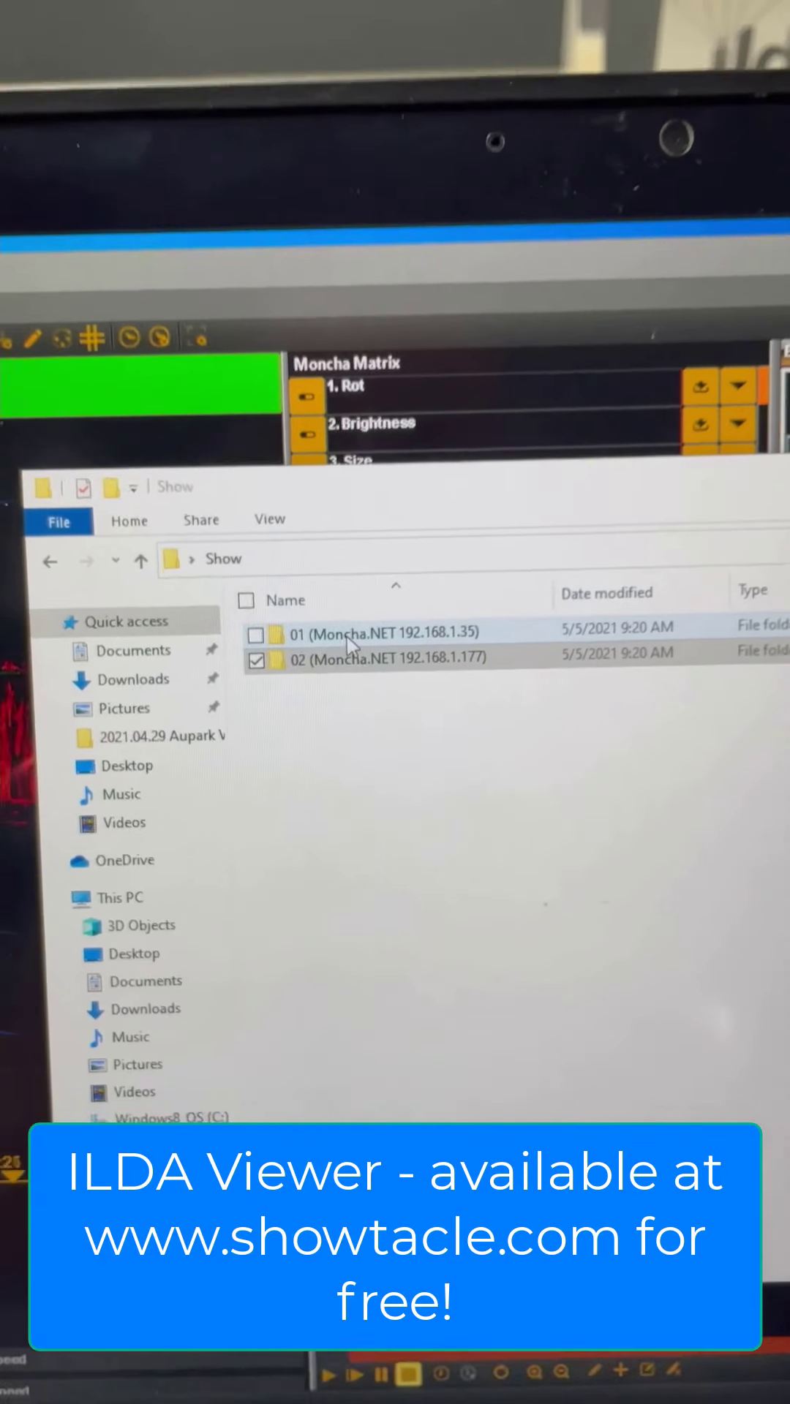
left_click(312, 608)
double_click(349, 658)
left_click(266, 645)
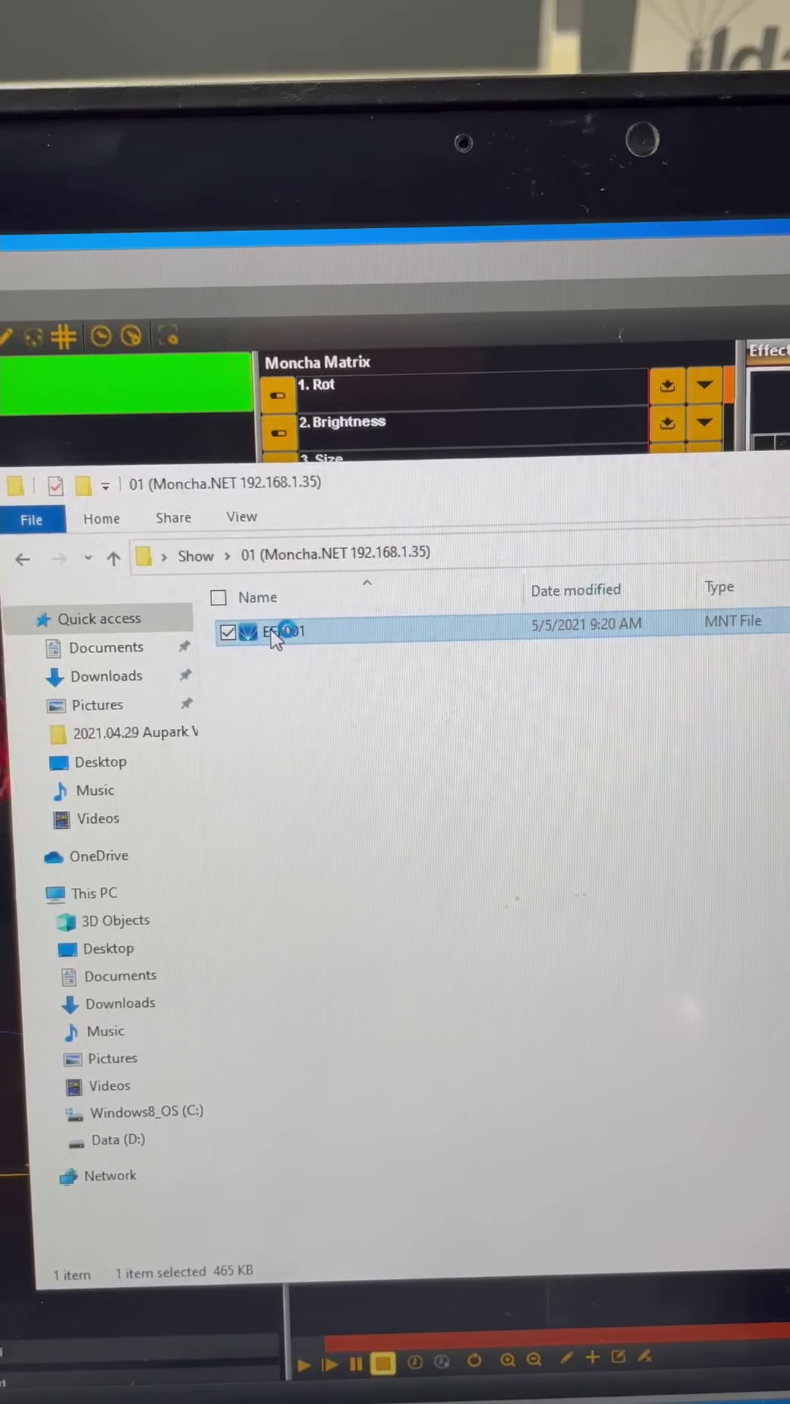
Open EFF001 in ILDA Viewer and scrub to frame 104 of 206 where the '1' and cross overlap
double_click(267, 614)
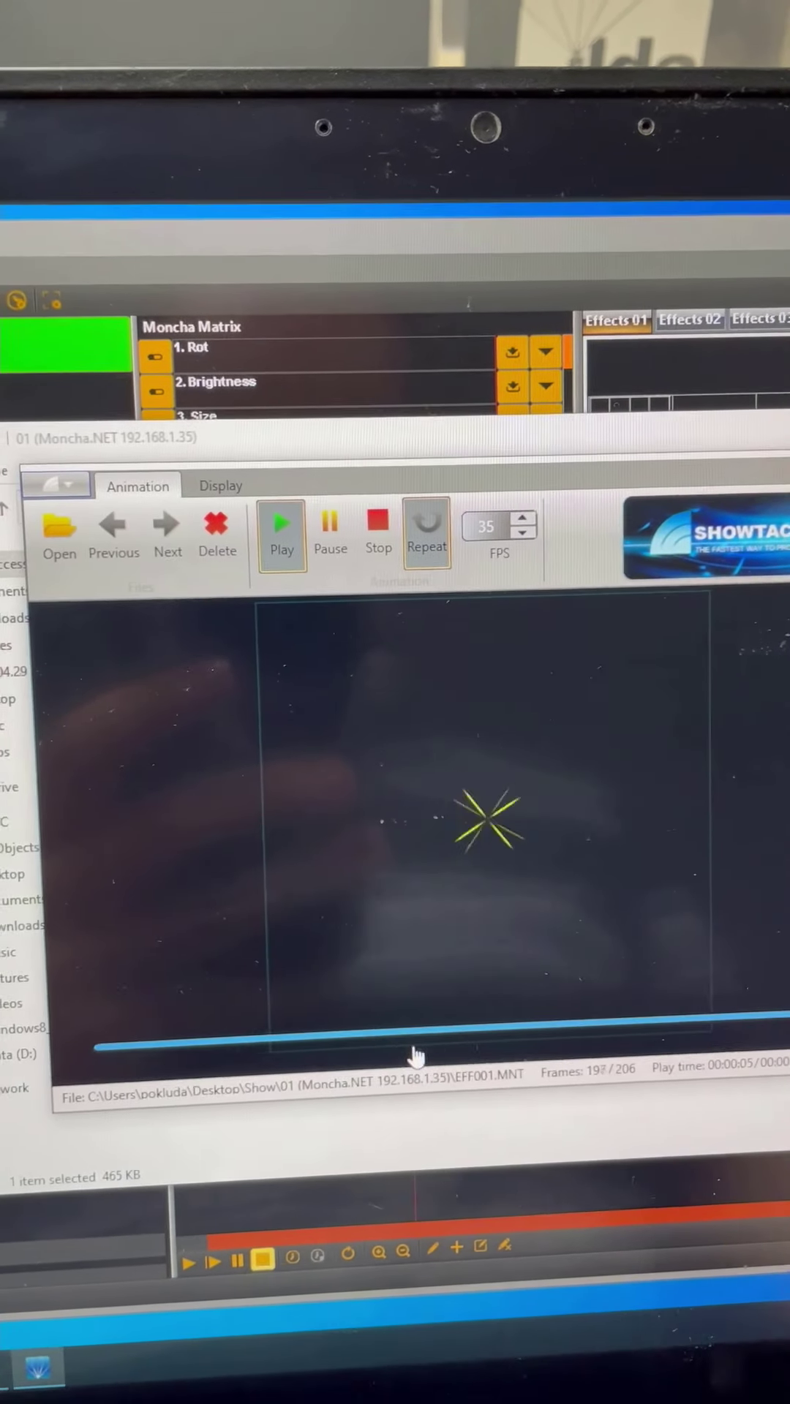
left_click(417, 1044)
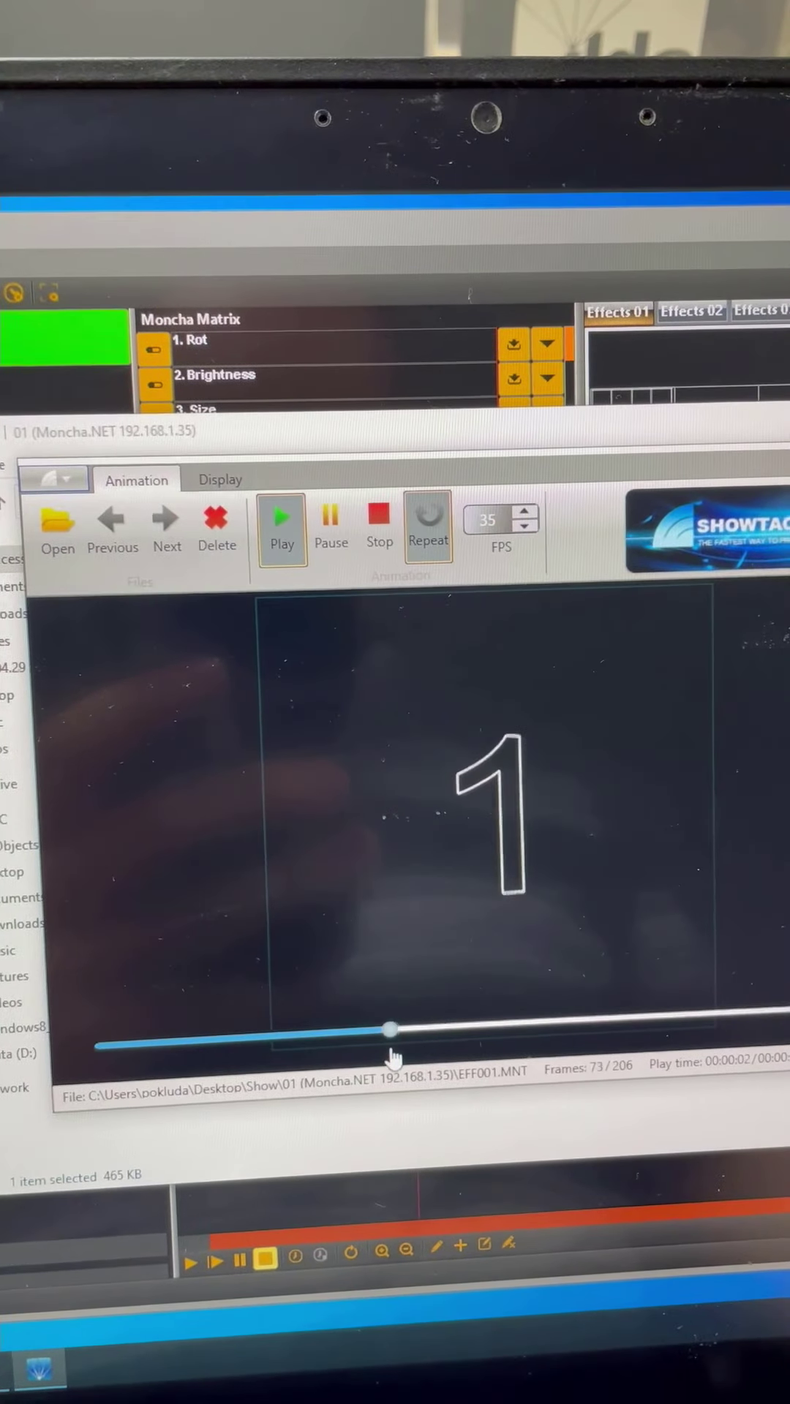
mouse_move(393, 1056)
left_mouse_down()
mouse_move(675, 1019)
mouse_move(606, 1007)
left_mouse_up()
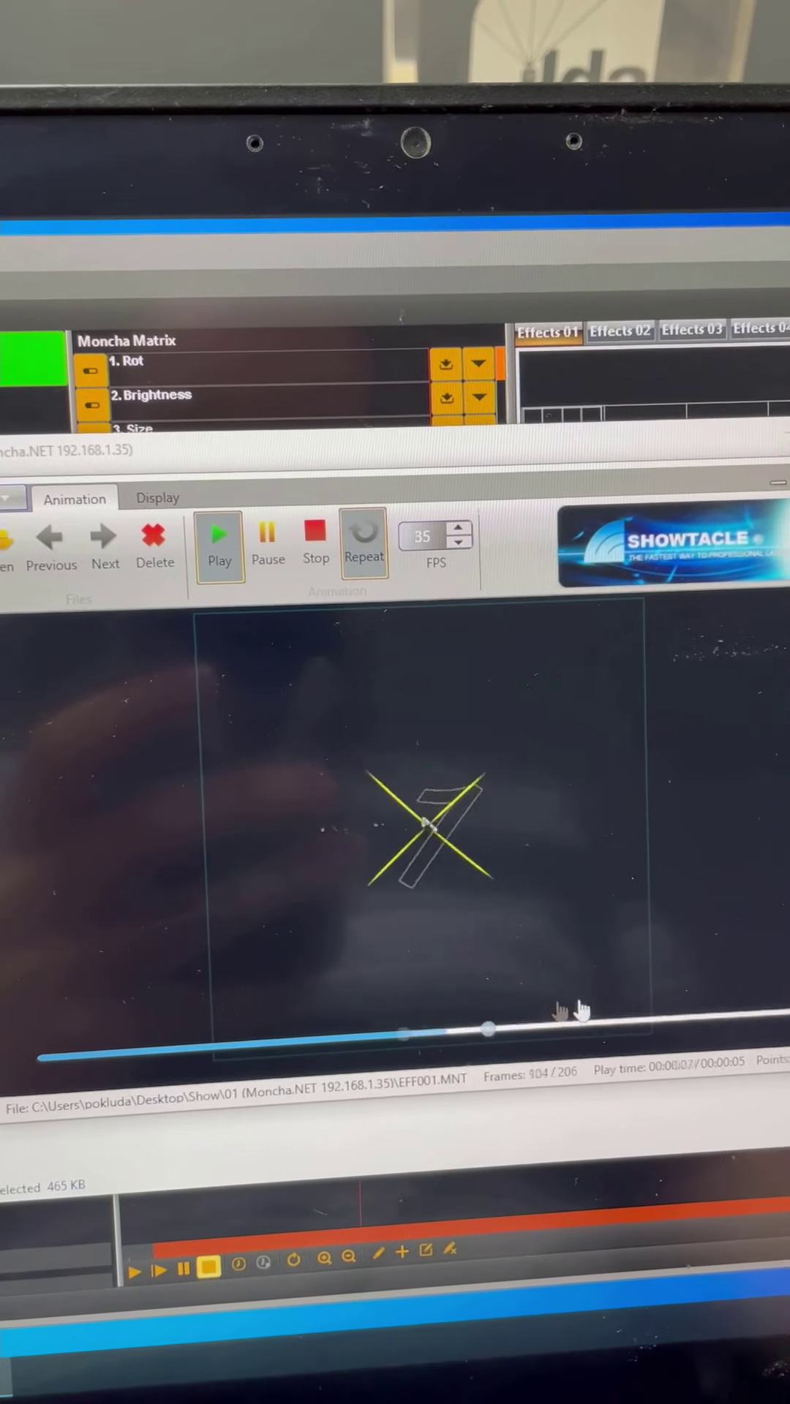